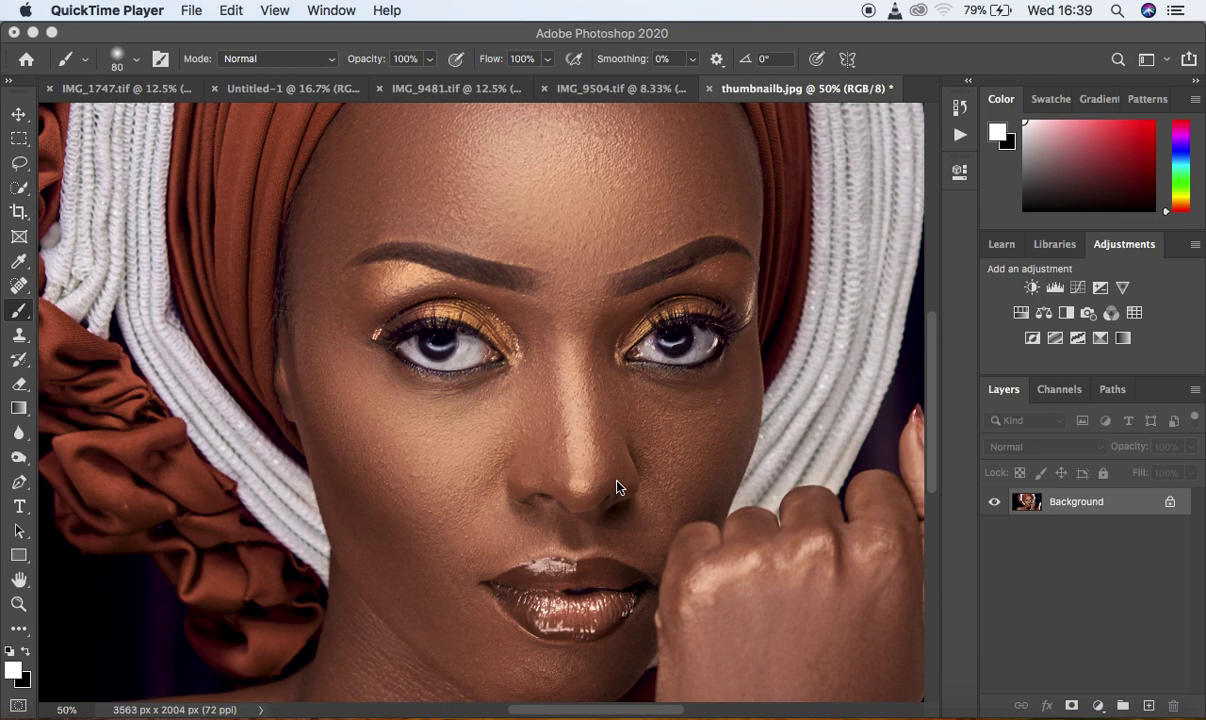
- Add a white Solid Color fill layer above the portrait
left_click(1098, 706)
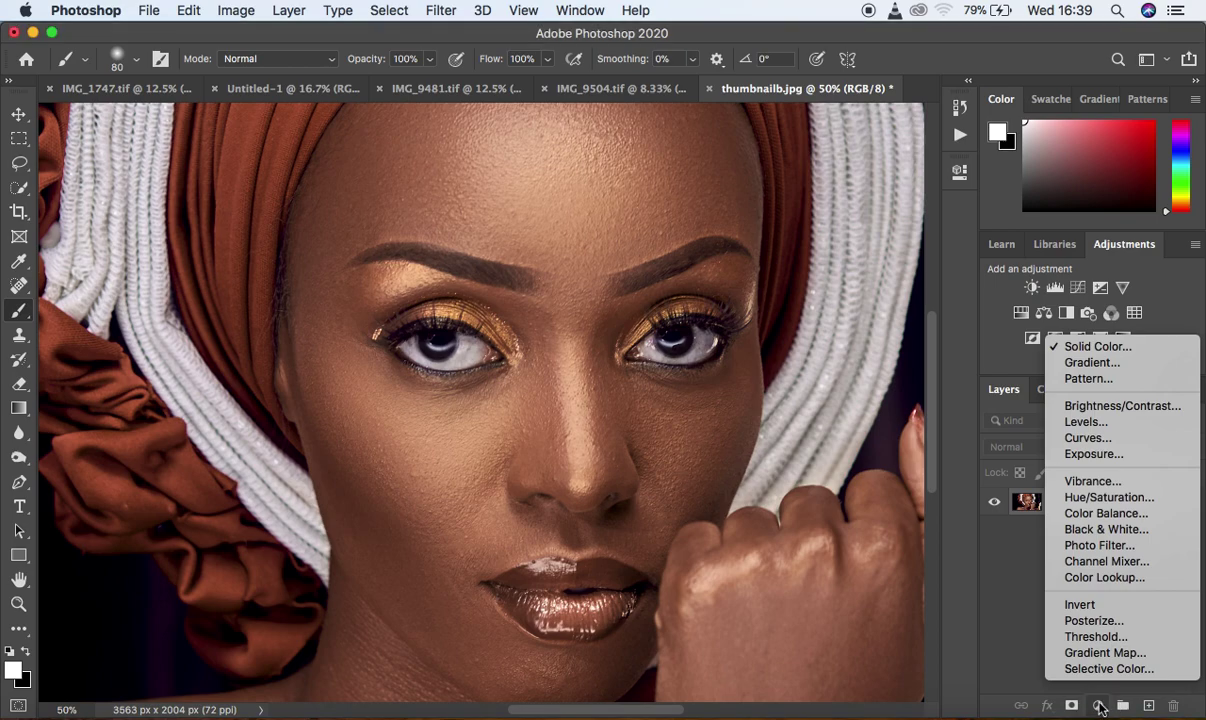
left_click(1092, 350)
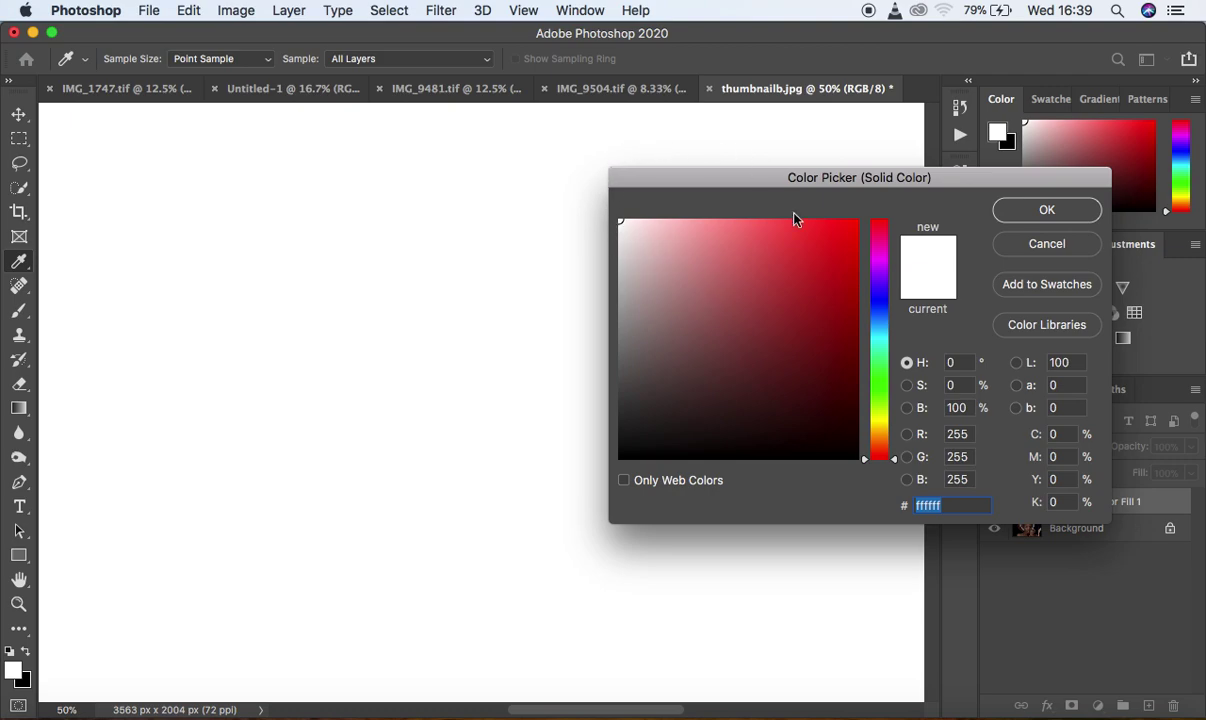
left_click(1042, 210)
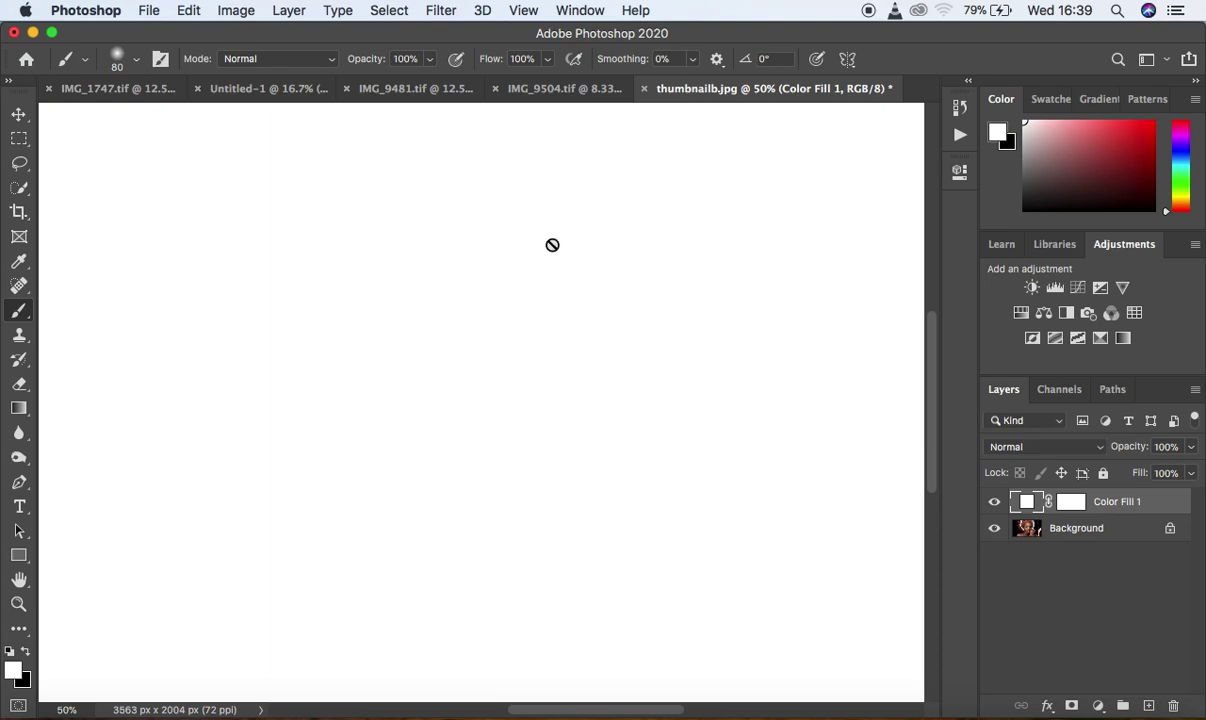
- Hide Color Fill 1 so the photo shows, then reopen its colour picker
left_click(995, 505)
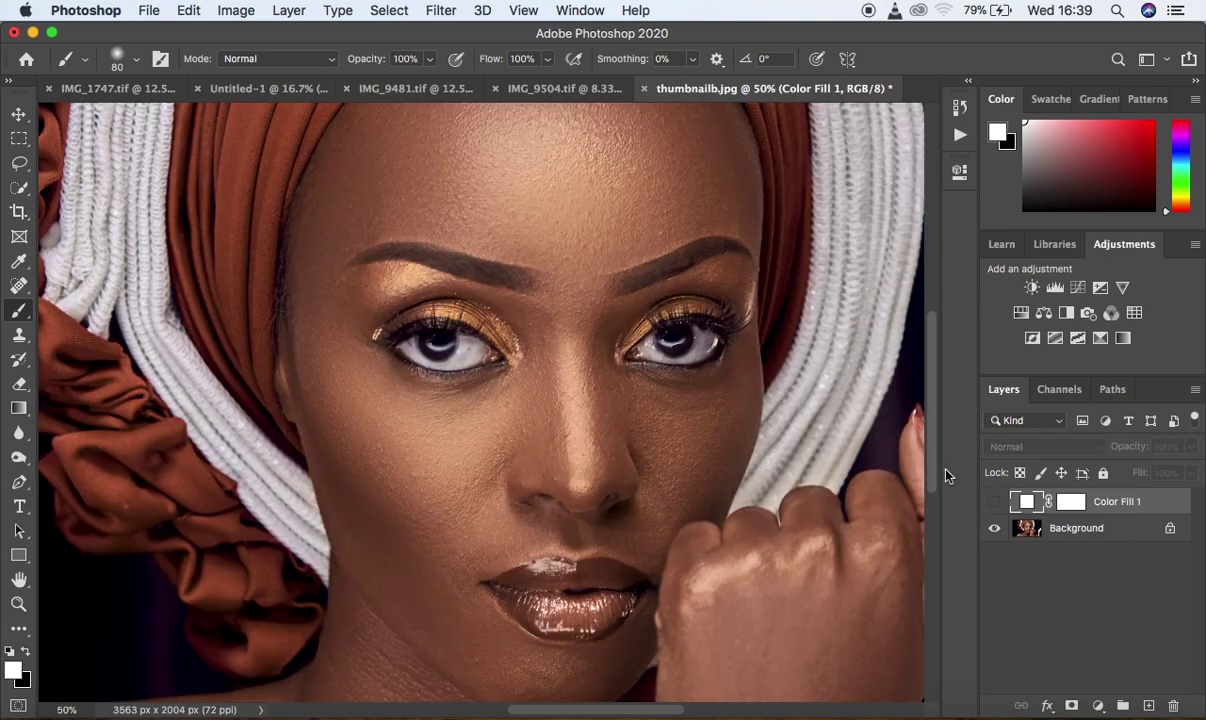
scroll(930, 440, "up", 3)
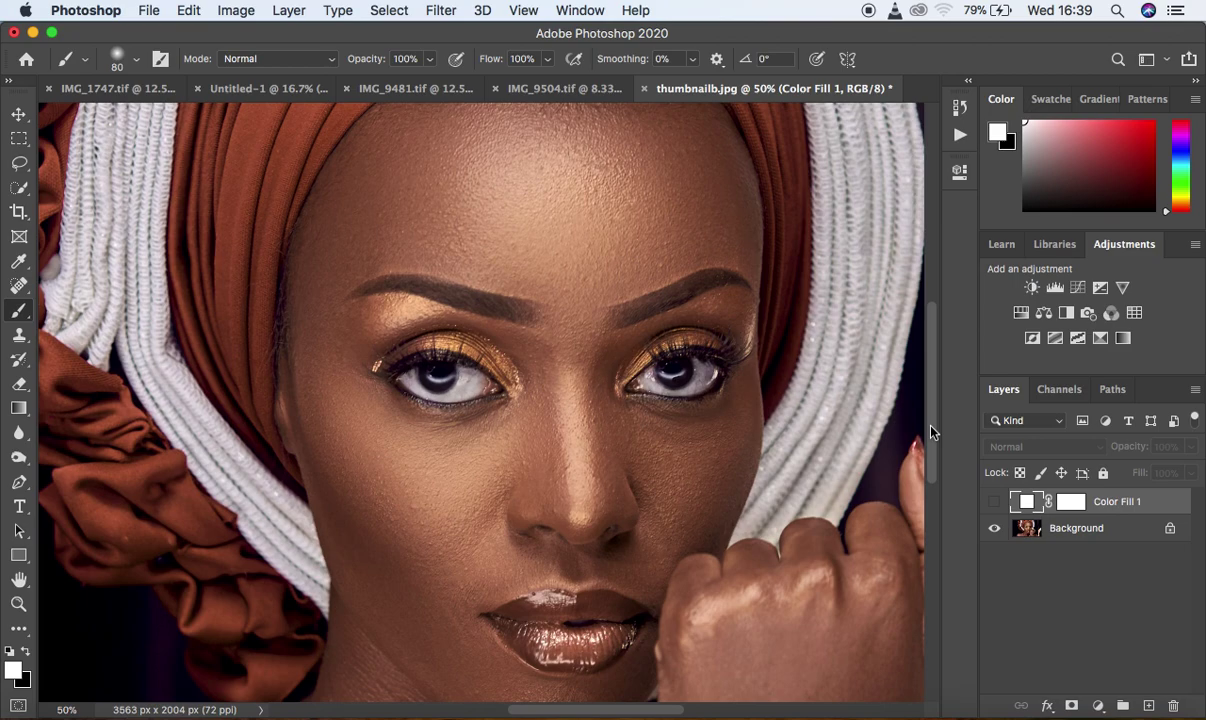
double_click(1025, 503)
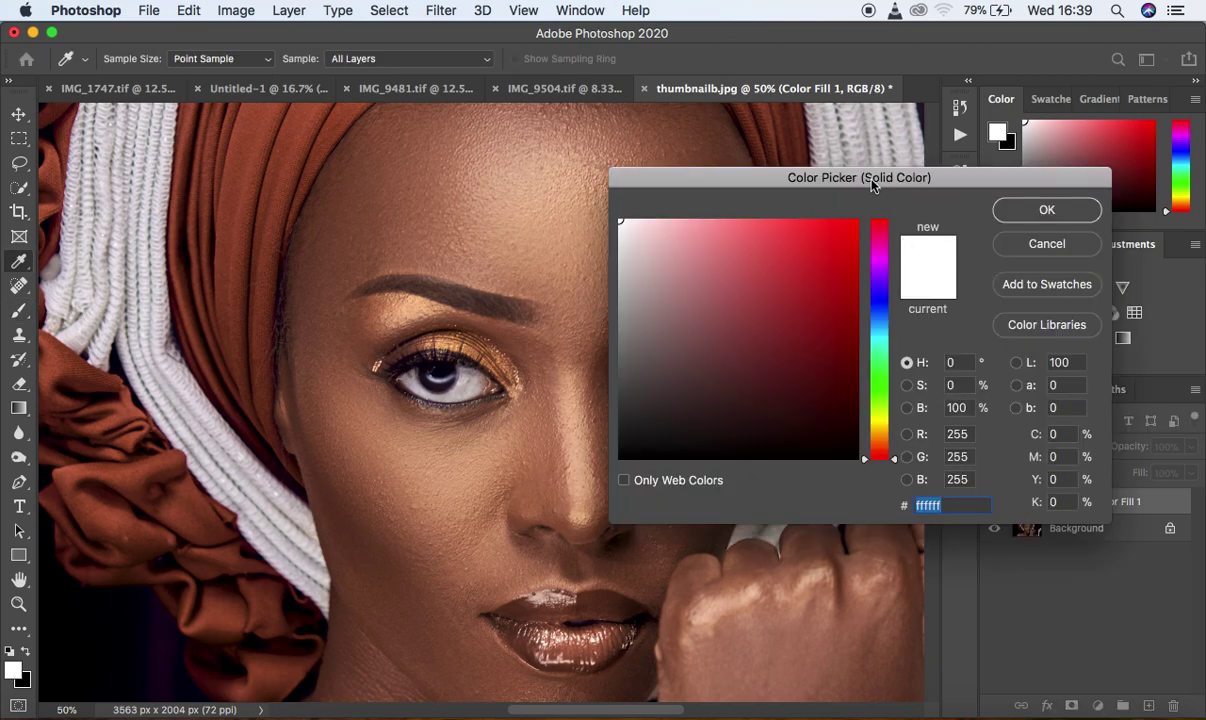
- Move the Color Picker off the face and sample skin tones beside the nose
left_click_drag(871, 185, 921, 143)
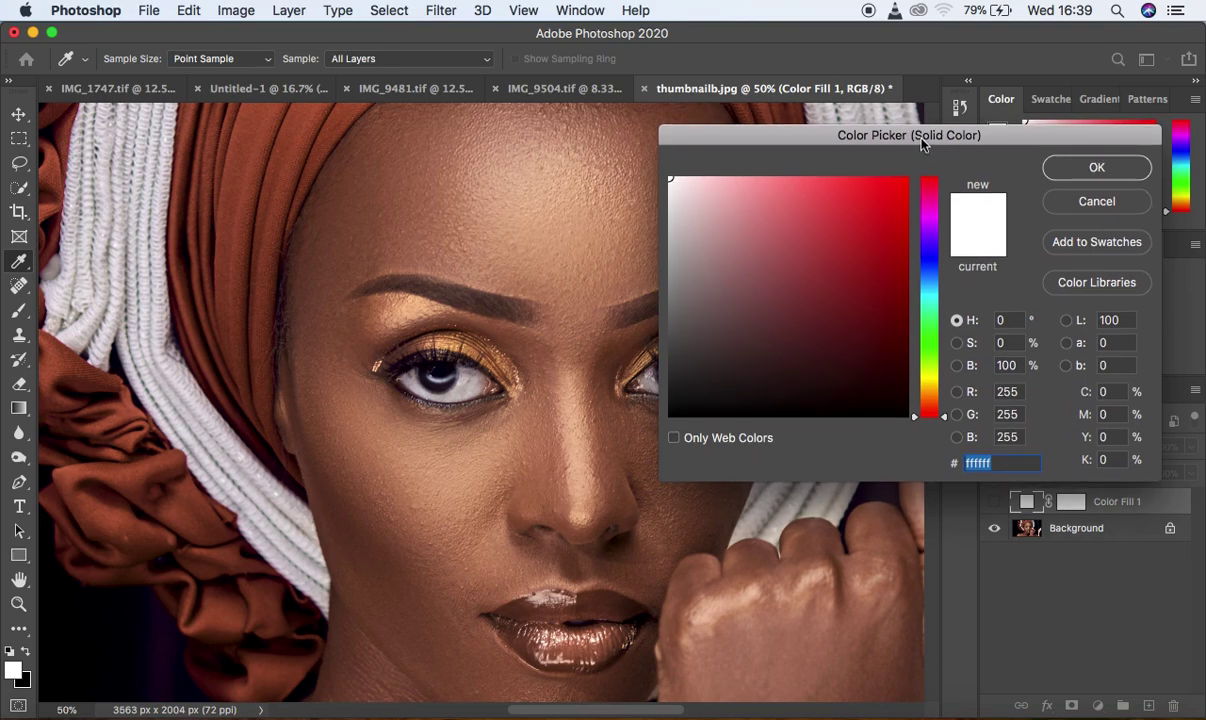
left_click_drag(922, 143, 927, 124)
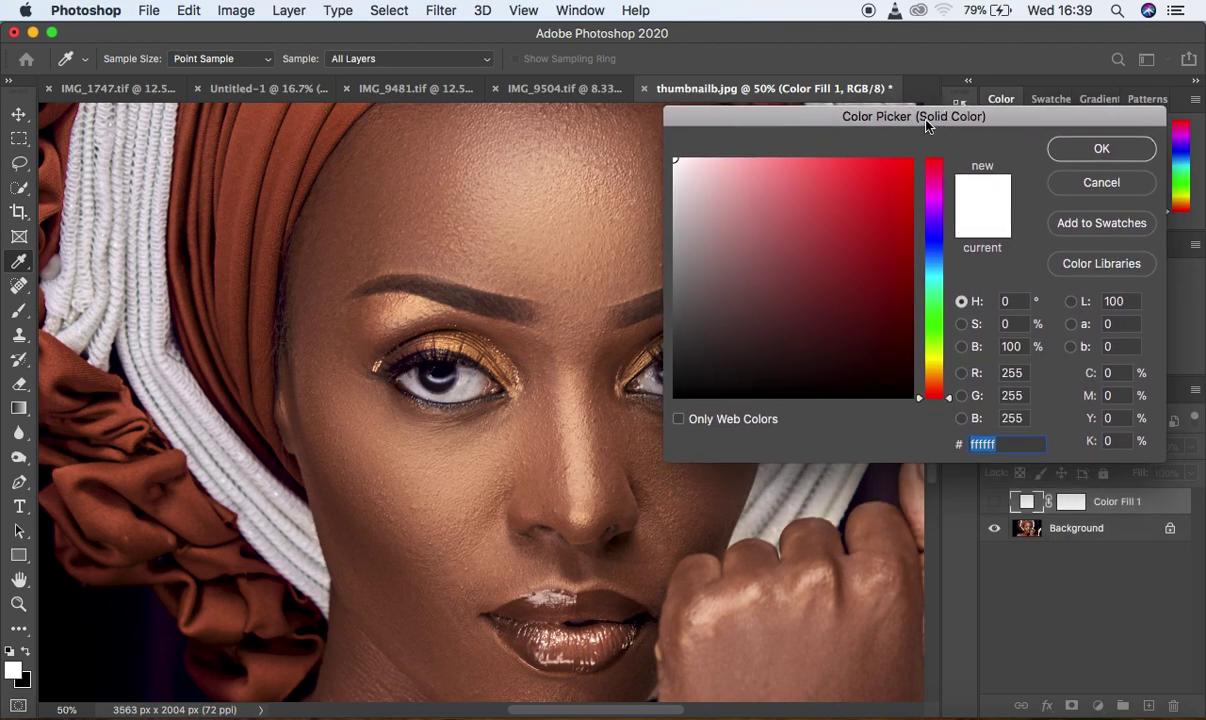
left_click(575, 438)
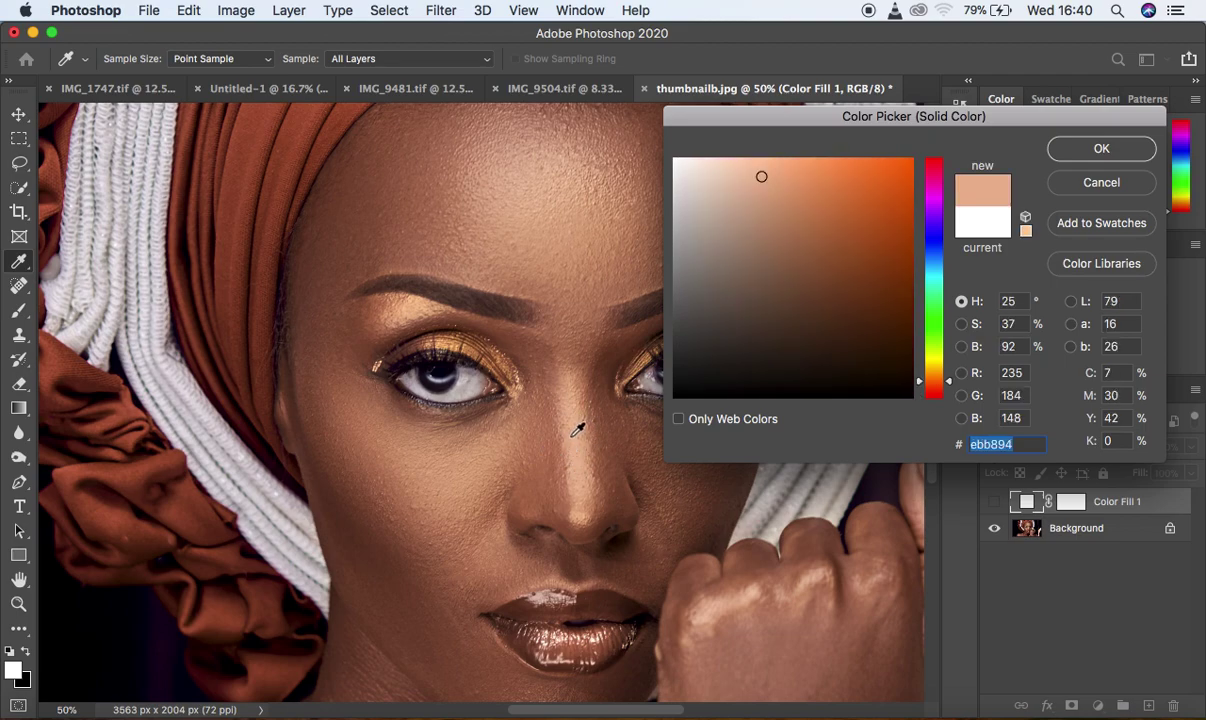
left_click(571, 437)
left_click(576, 456)
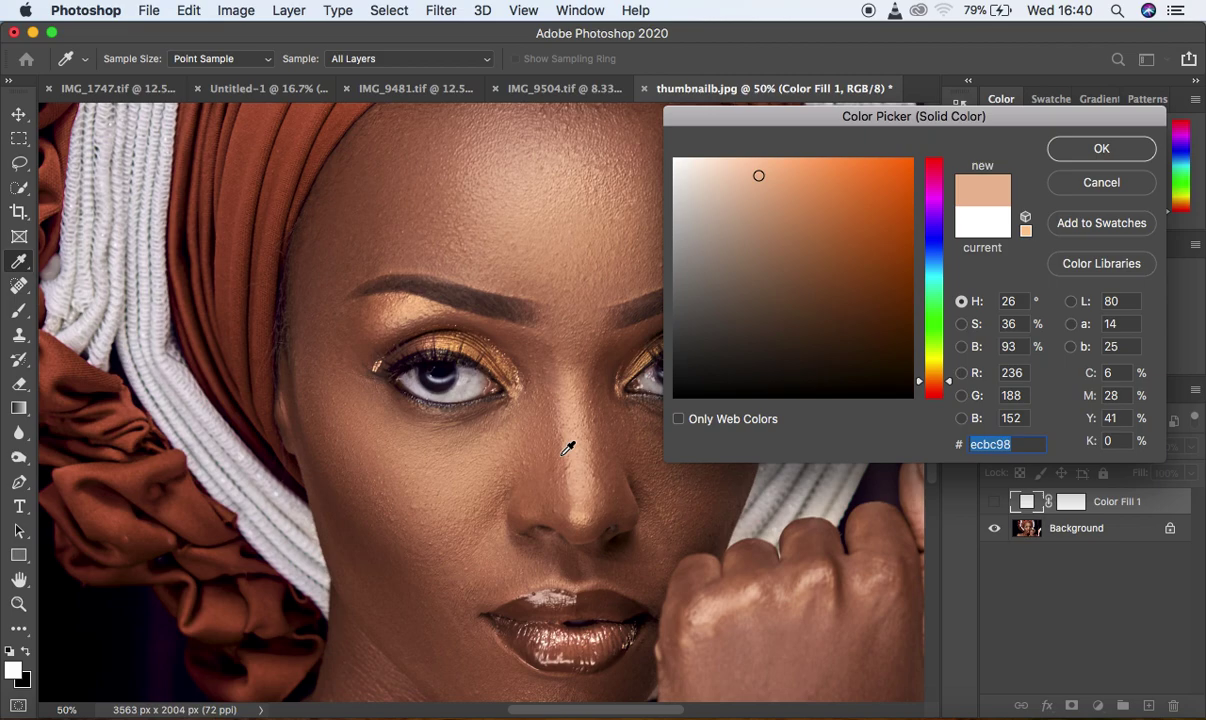
key("super+plus")
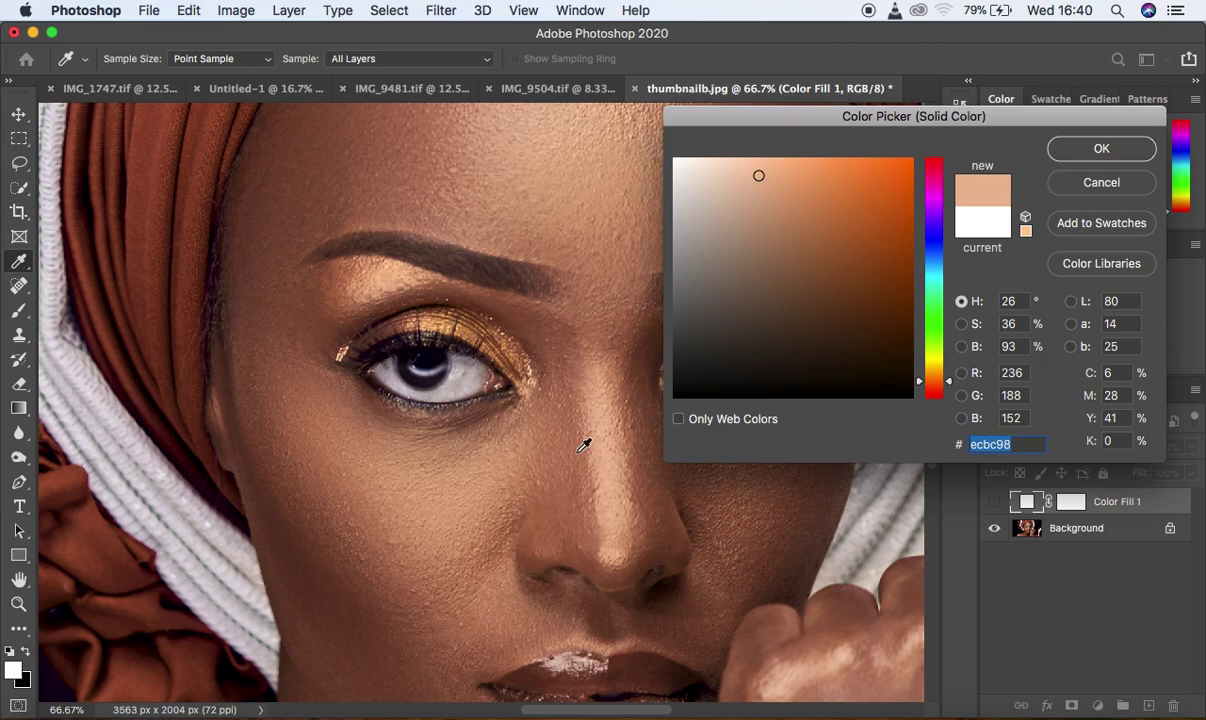
- Sample the cheek skin zoomed in and confirm bc7d5e as the fill colour
left_click(582, 449)
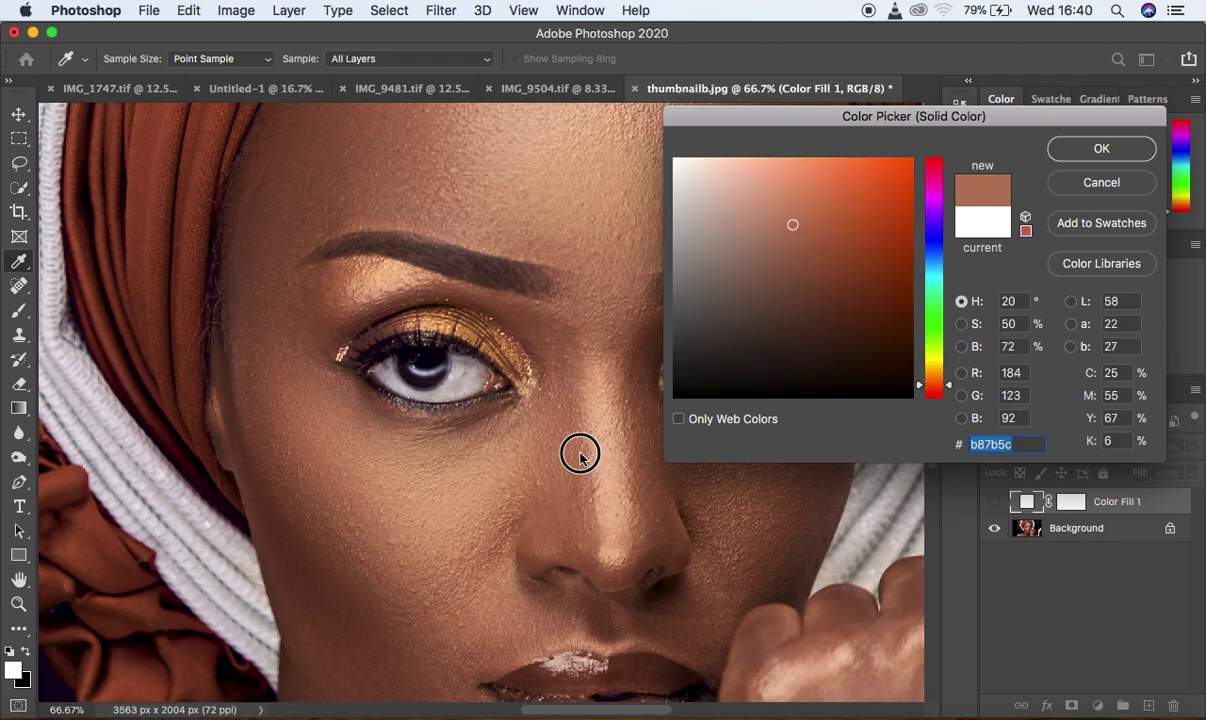
left_click(585, 449)
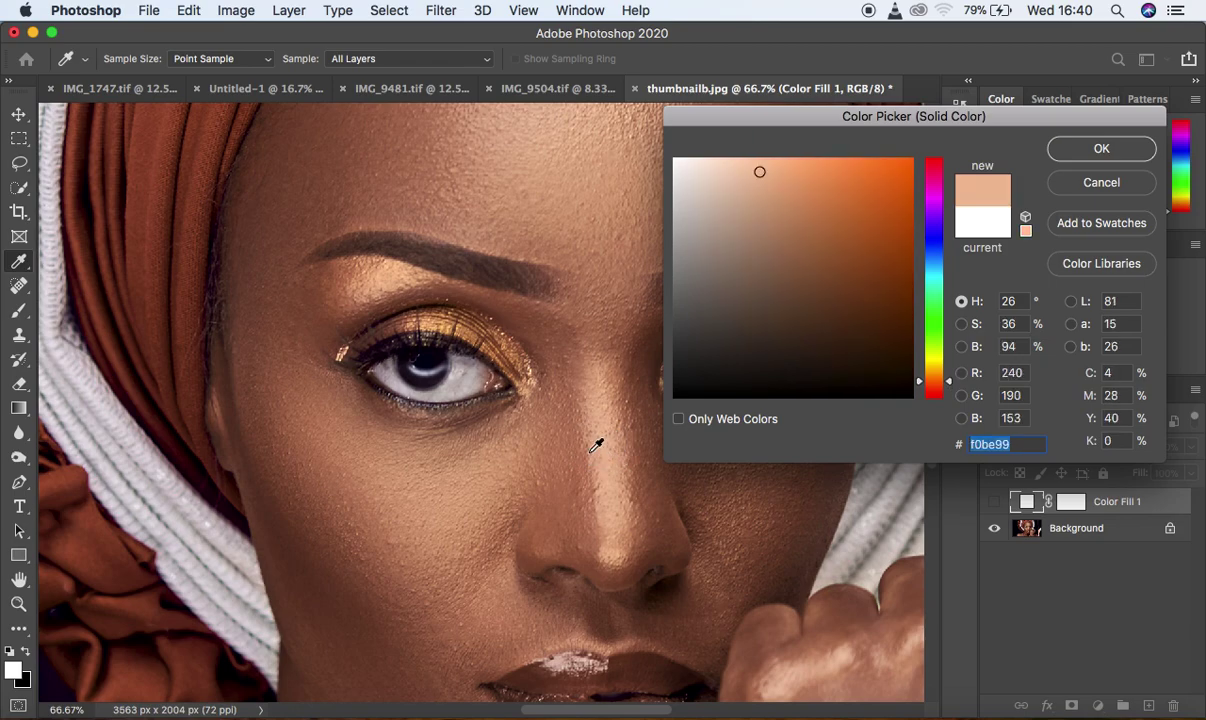
left_click(582, 454)
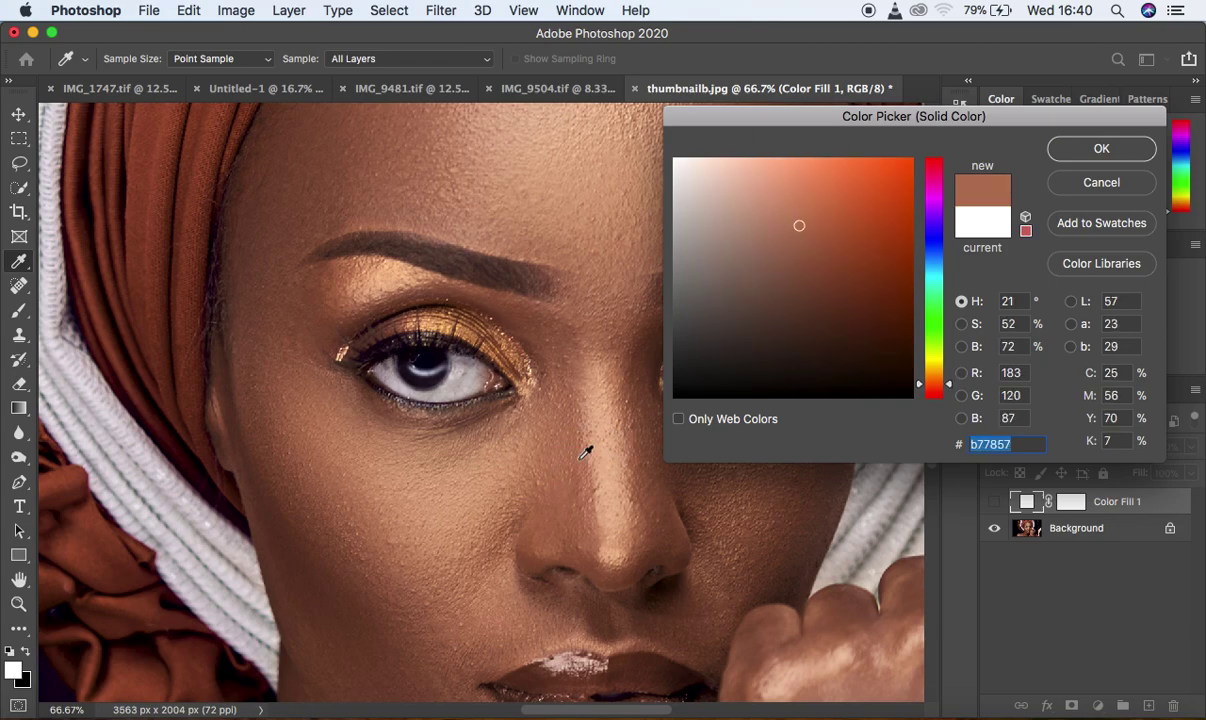
left_click(582, 454)
left_click(582, 449)
left_click(587, 451)
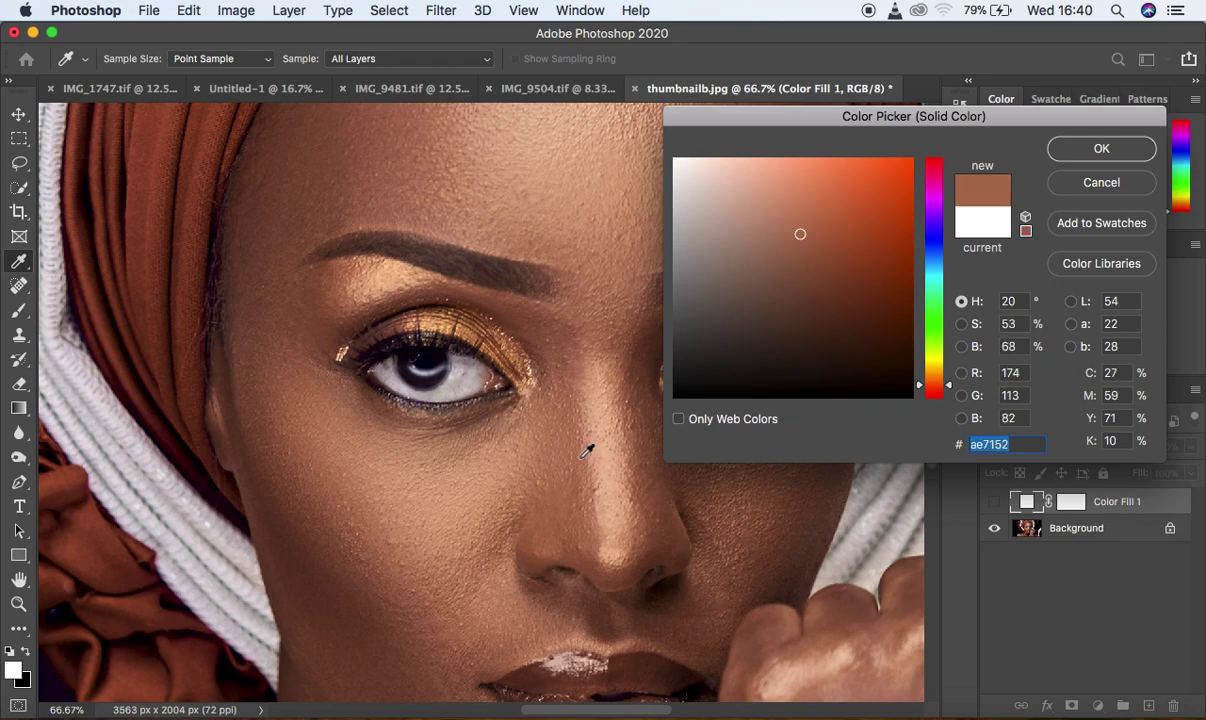
left_click(583, 460)
left_click(587, 454)
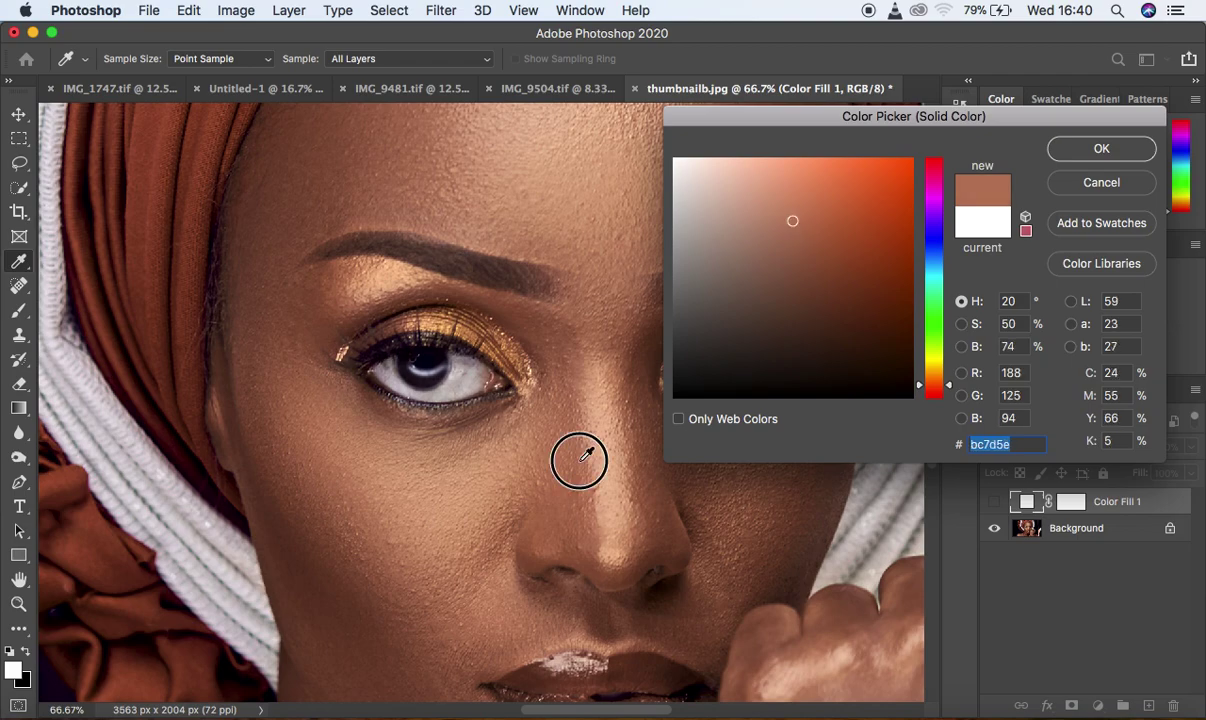
left_click(1071, 155)
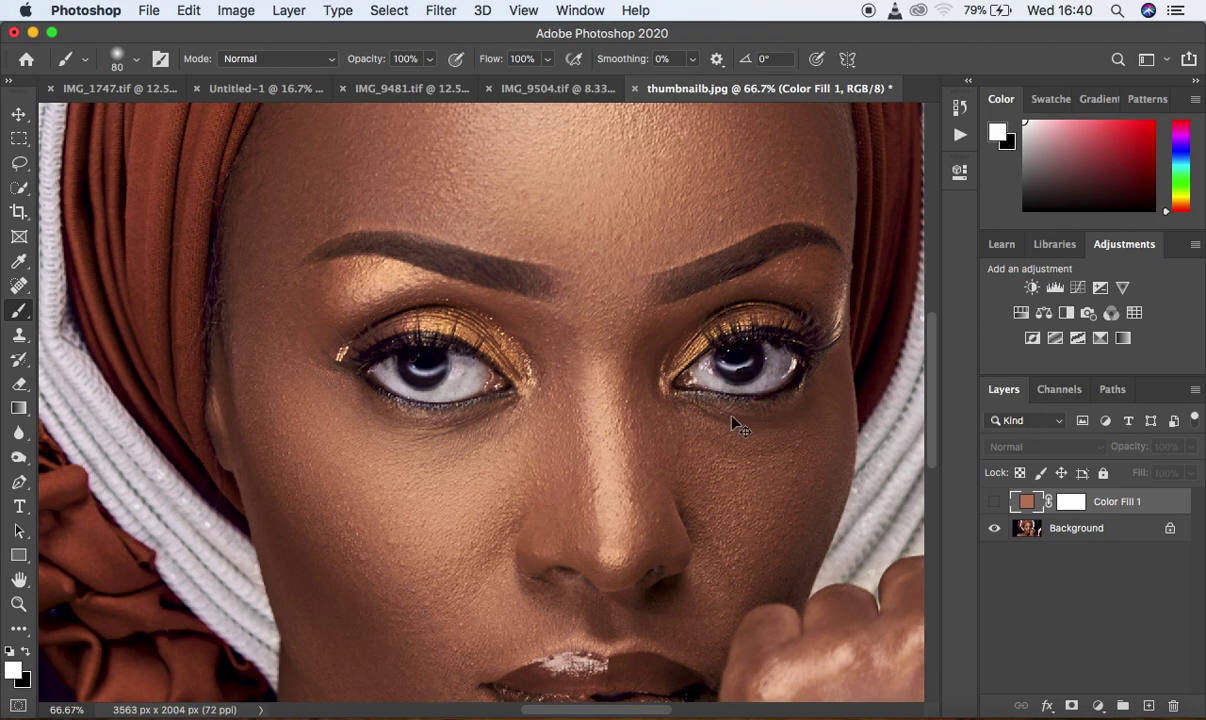
- Show the brown Color Fill 1 layer over the whole portrait and select its layer mask
key("super+minus")
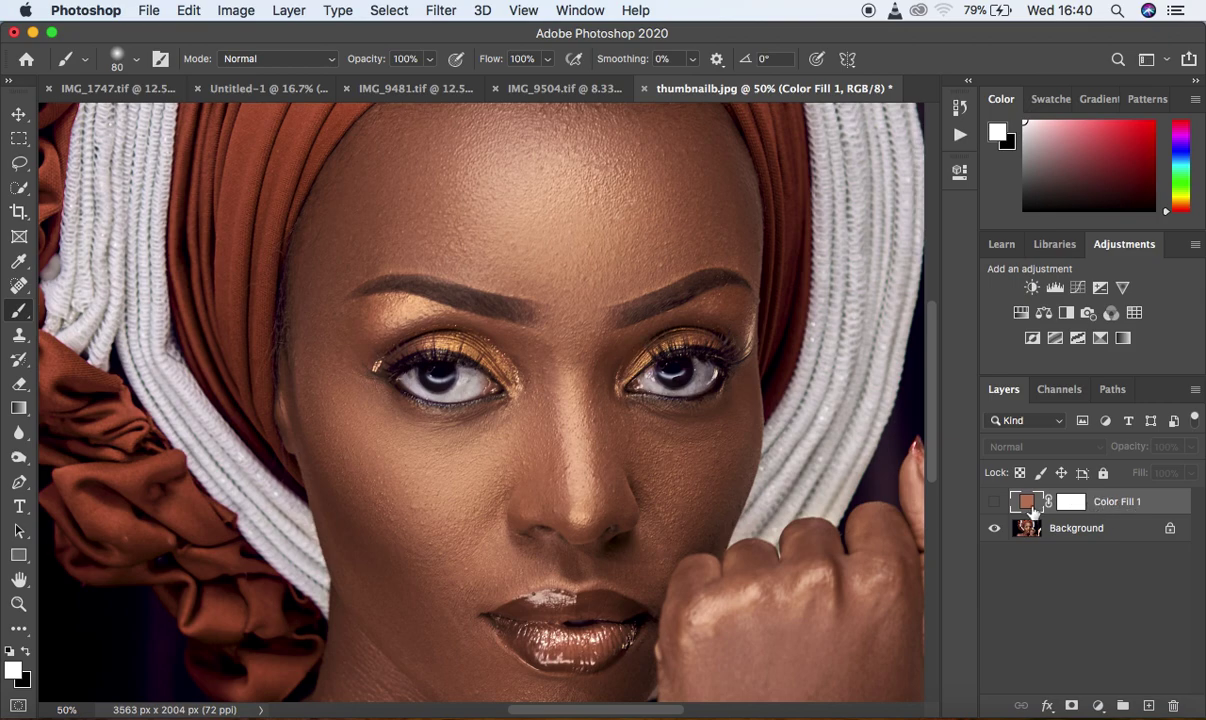
left_click(995, 502)
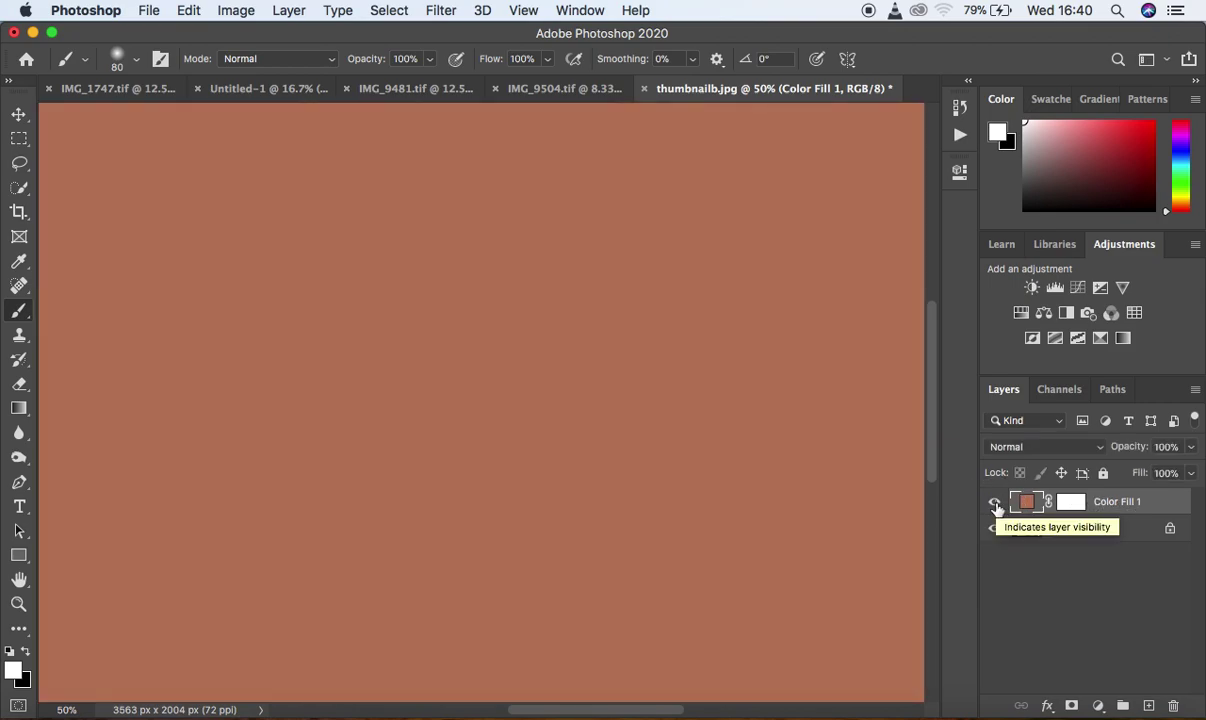
left_click(1072, 506)
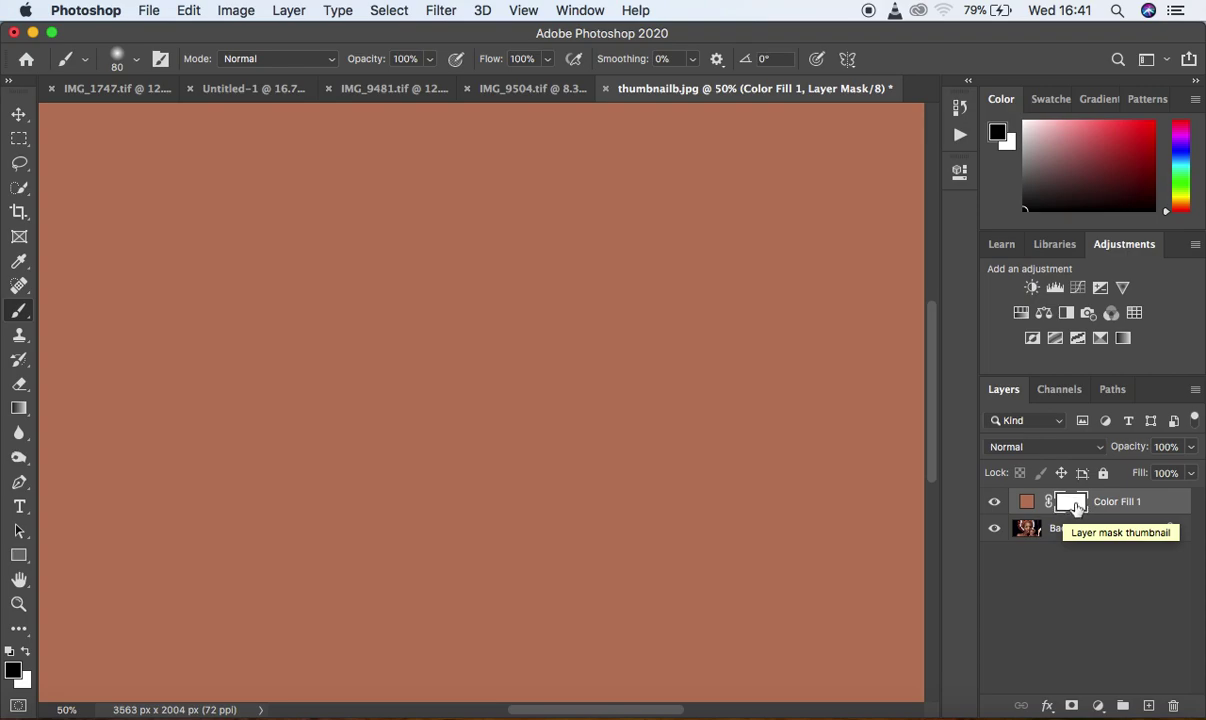
- Invert the Color Fill 1 mask to black, hiding the brown fill
left_click(1071, 508)
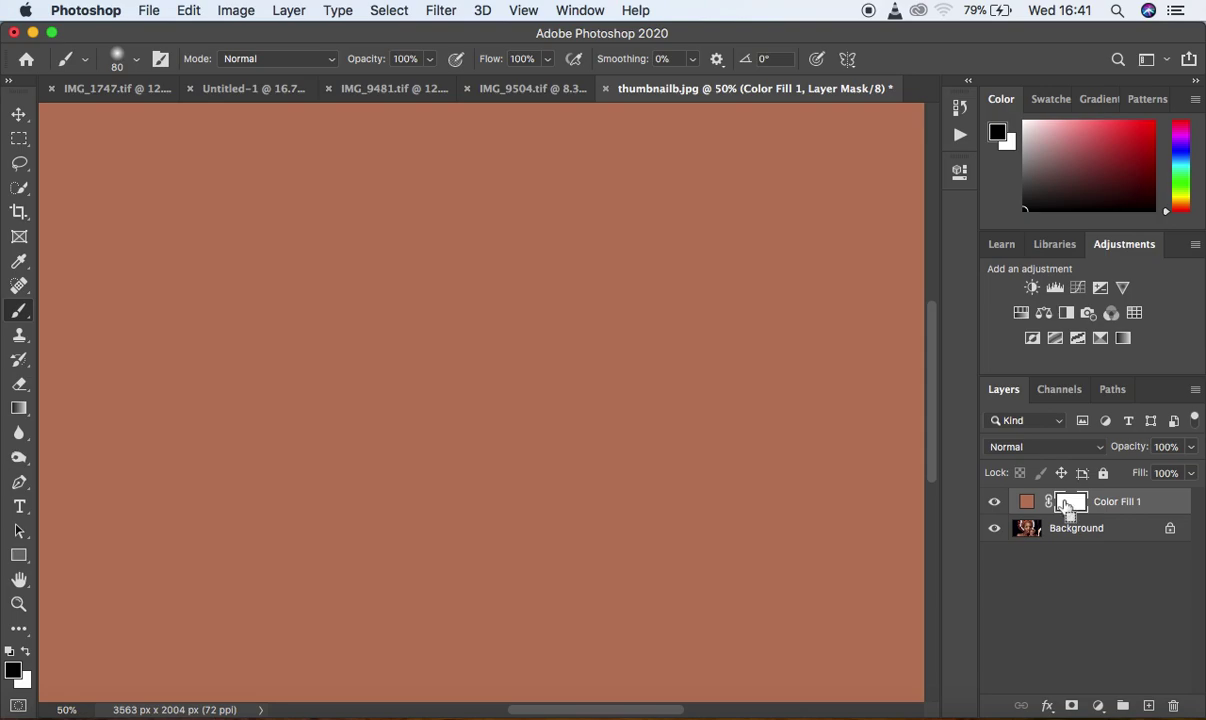
key("super+i")
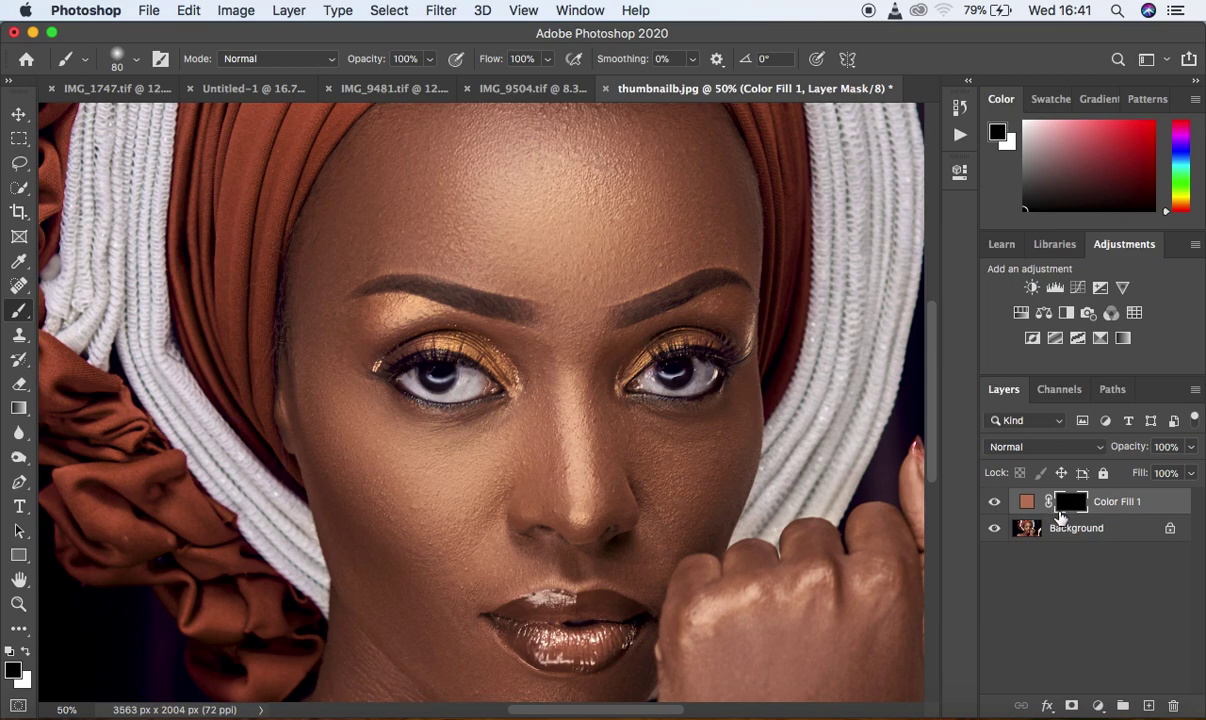
right_click(25, 320)
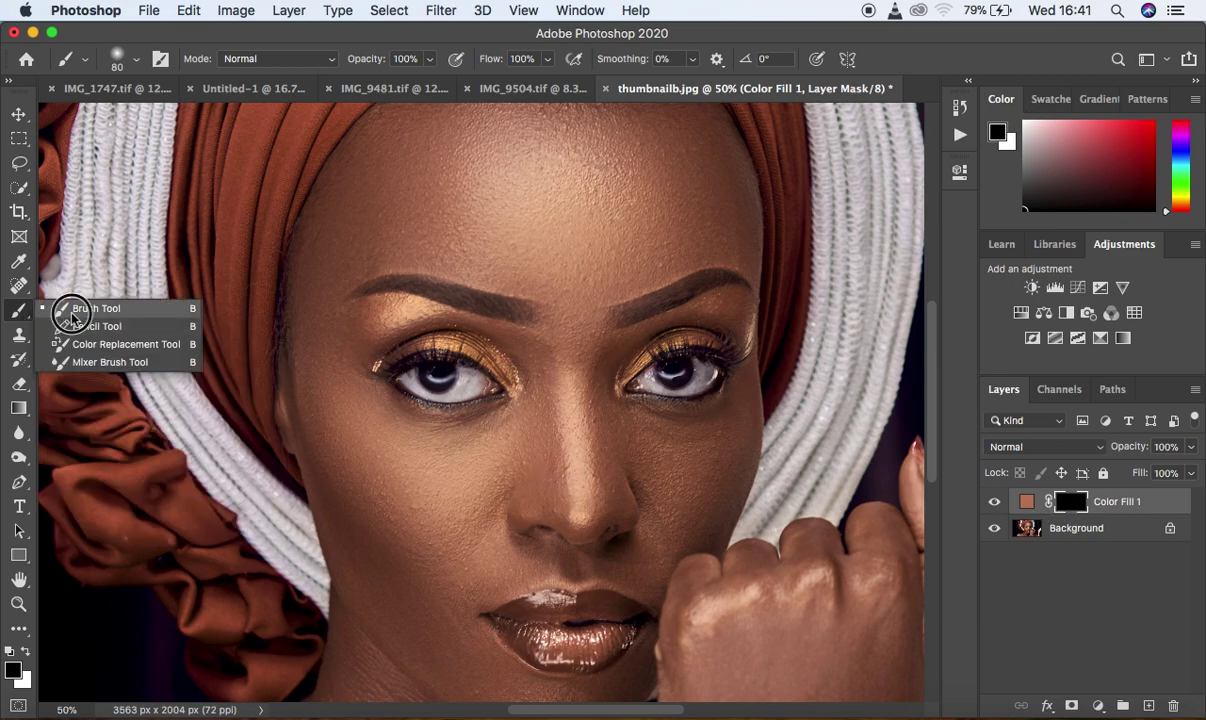
- Choose the regular Brush Tool and set its hardness to 0% for a fully soft brush
left_click(70, 307)
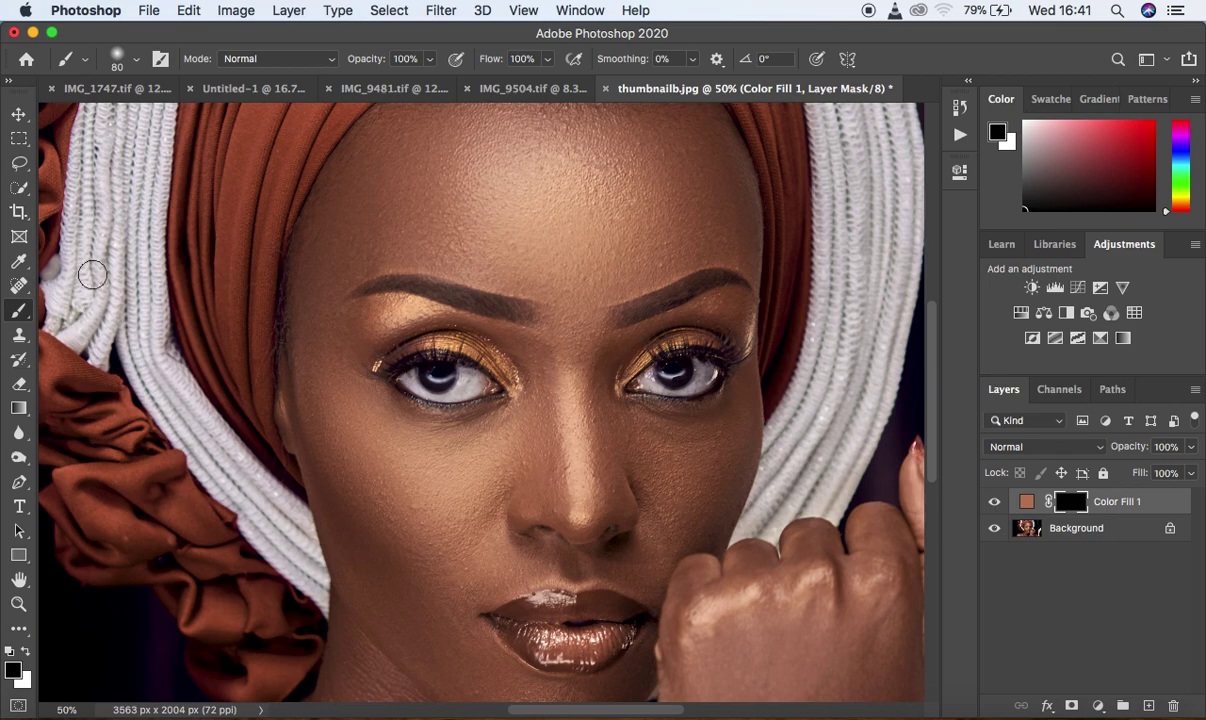
left_click(136, 61)
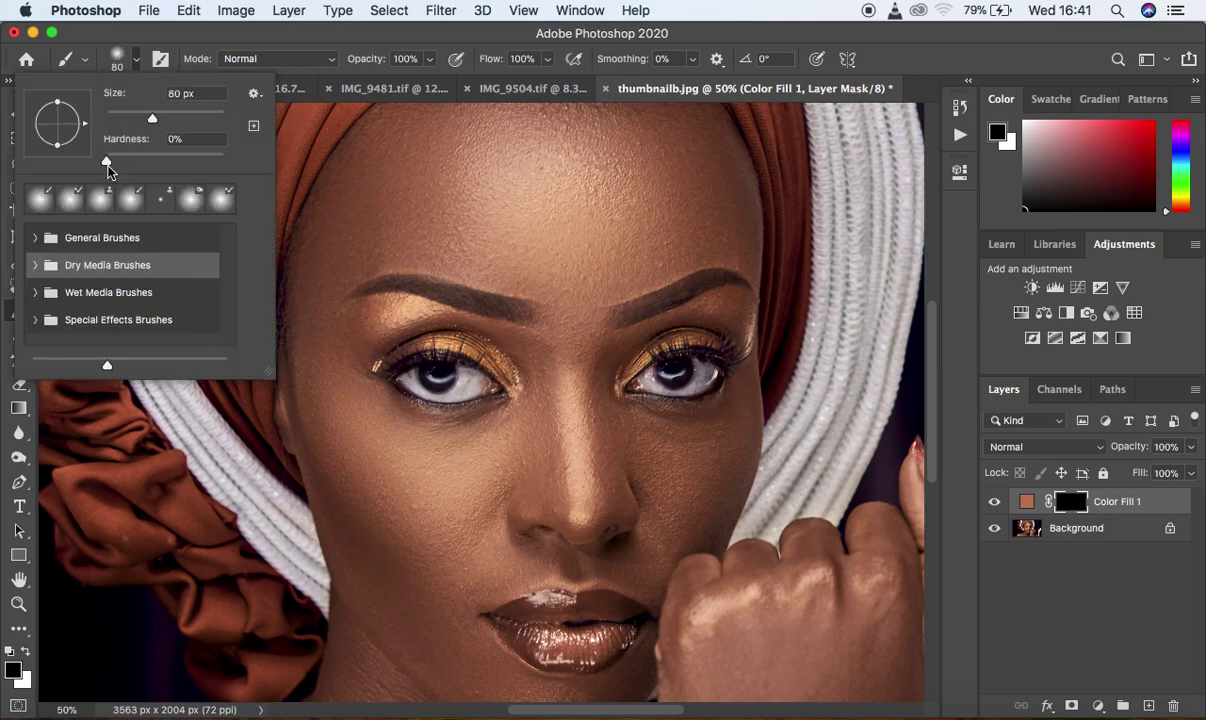
left_click_drag(108, 164, 80, 168)
left_click(329, 161)
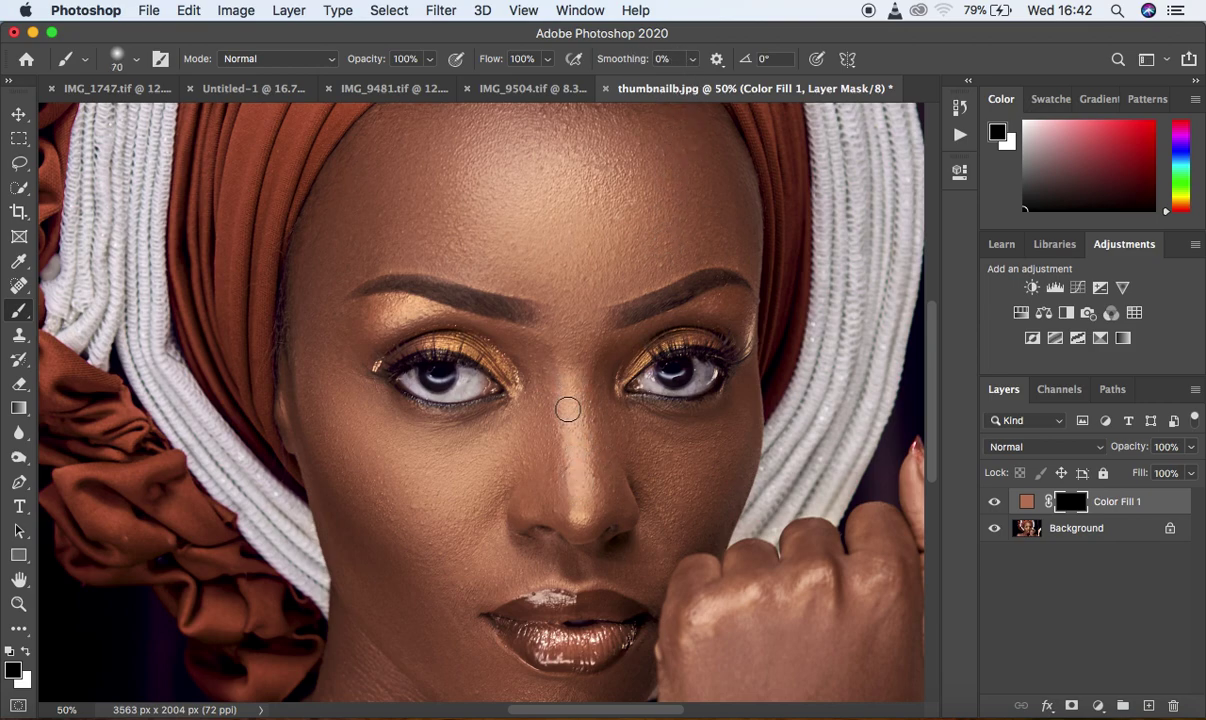
- Set the soft brush to 90 px and make white the foreground colour
key("bracketright")
key("bracketleft")
key("bracketleft")
key("bracketleft")
key("bracketleft")
key("bracketleft")
key("bracketleft")
key("bracketleft")
key("bracketright")
key("bracketright")
key("bracketright")
key("bracketright")
key("bracketright")
key("bracketright")
key("bracketright")
key("bracketleft")
left_click(570, 397)
left_click(25, 651)
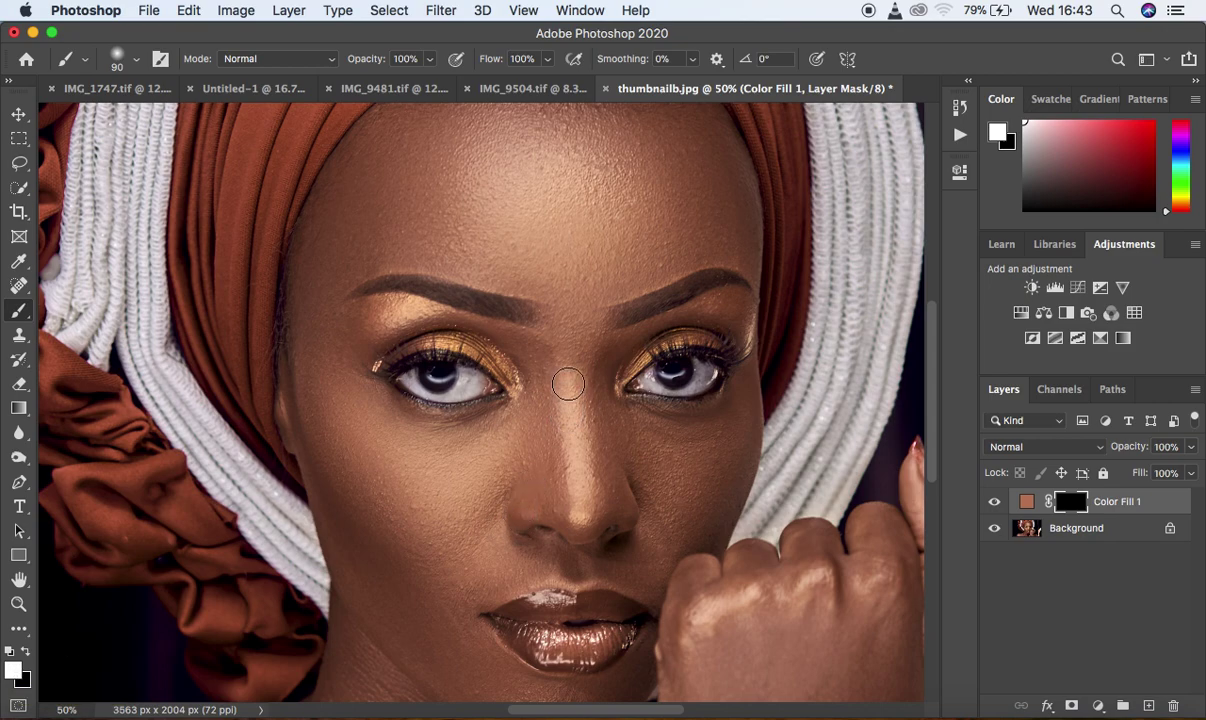
left_click(578, 462)
- Paint white into the Color Fill 1 mask down the nose bridge, checking it zoomed in
left_click_drag(578, 462, 582, 516)
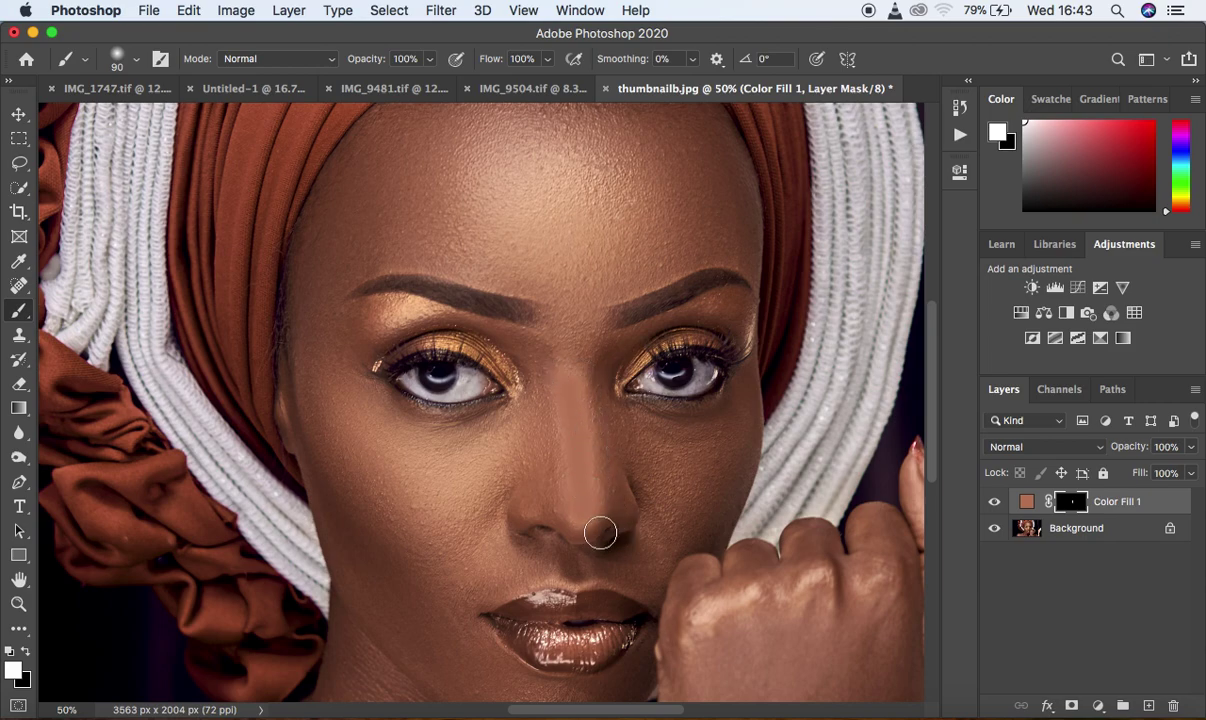
key("super+plus")
key("super+plus")
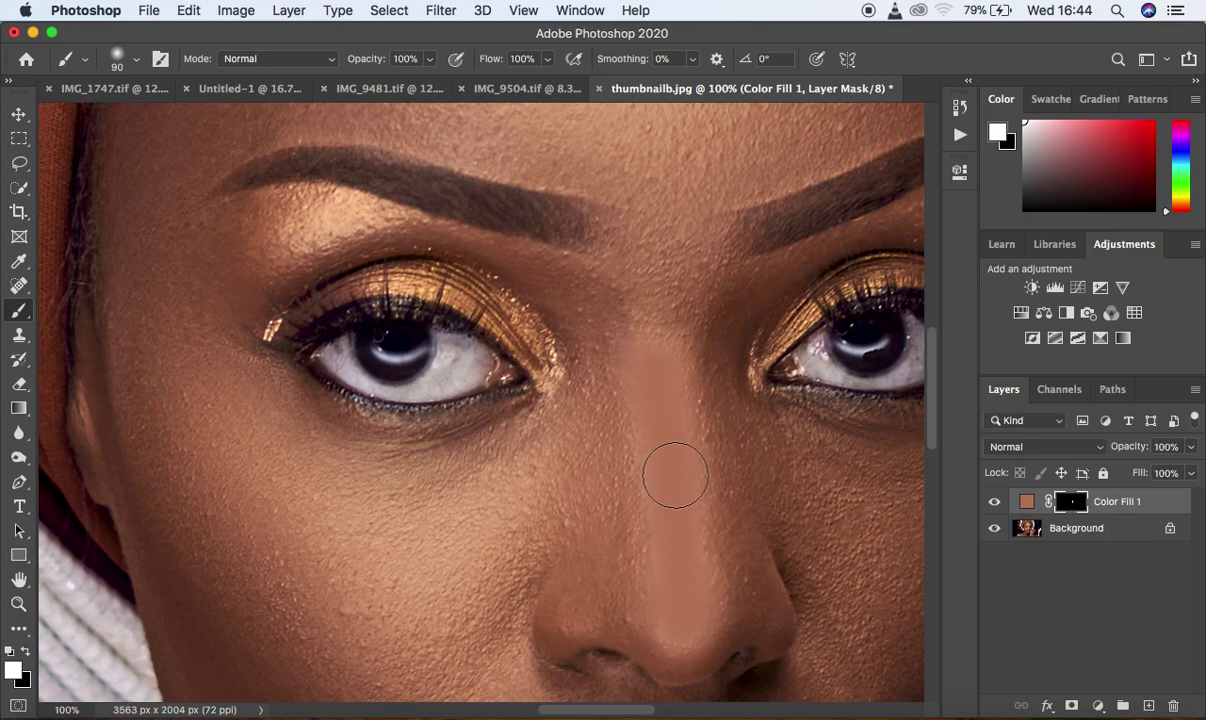
key("super+minus")
key("super+minus")
key("super+minus")
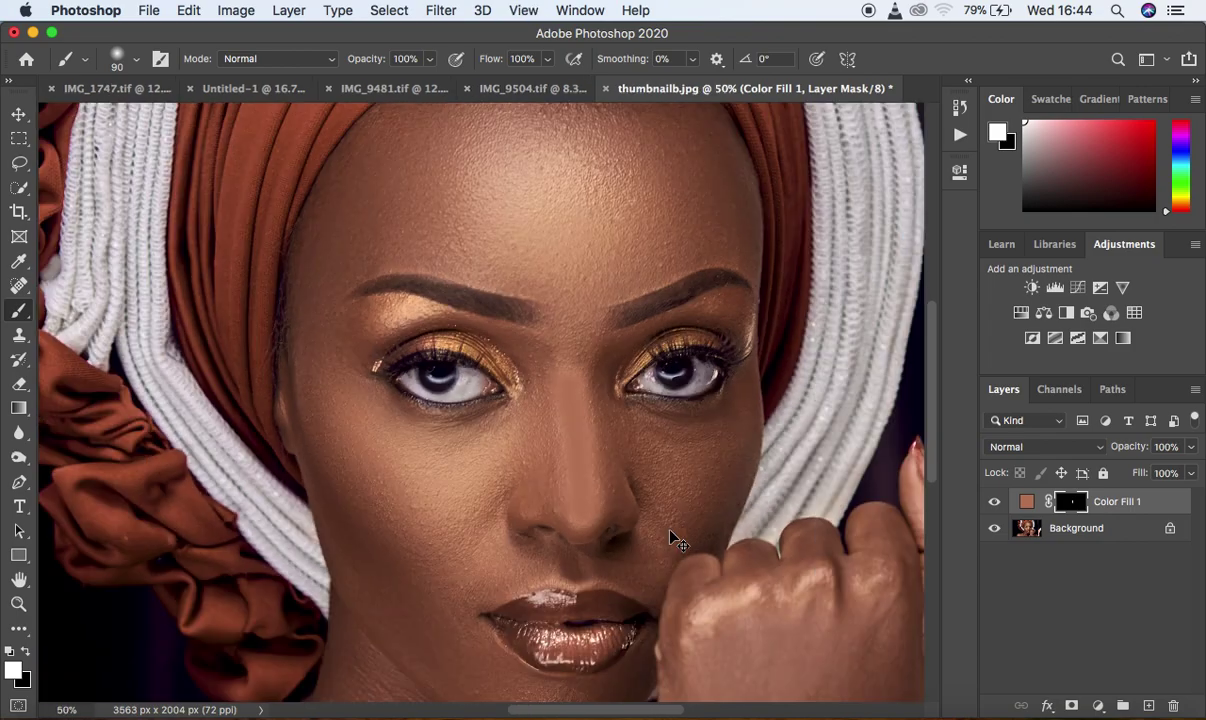
key("super+equal")
right_click(1164, 508)
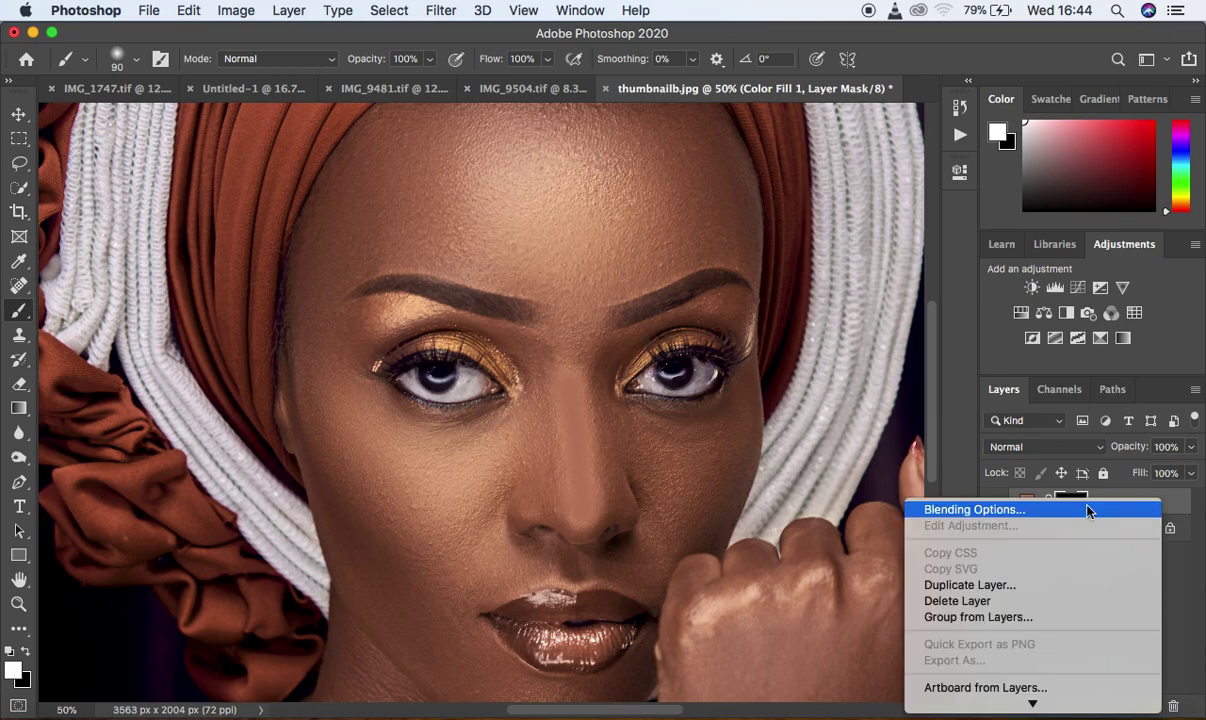
- Open Blending Options for Color Fill 1 and move the Layer Style dialog off the portrait
left_click(1055, 513)
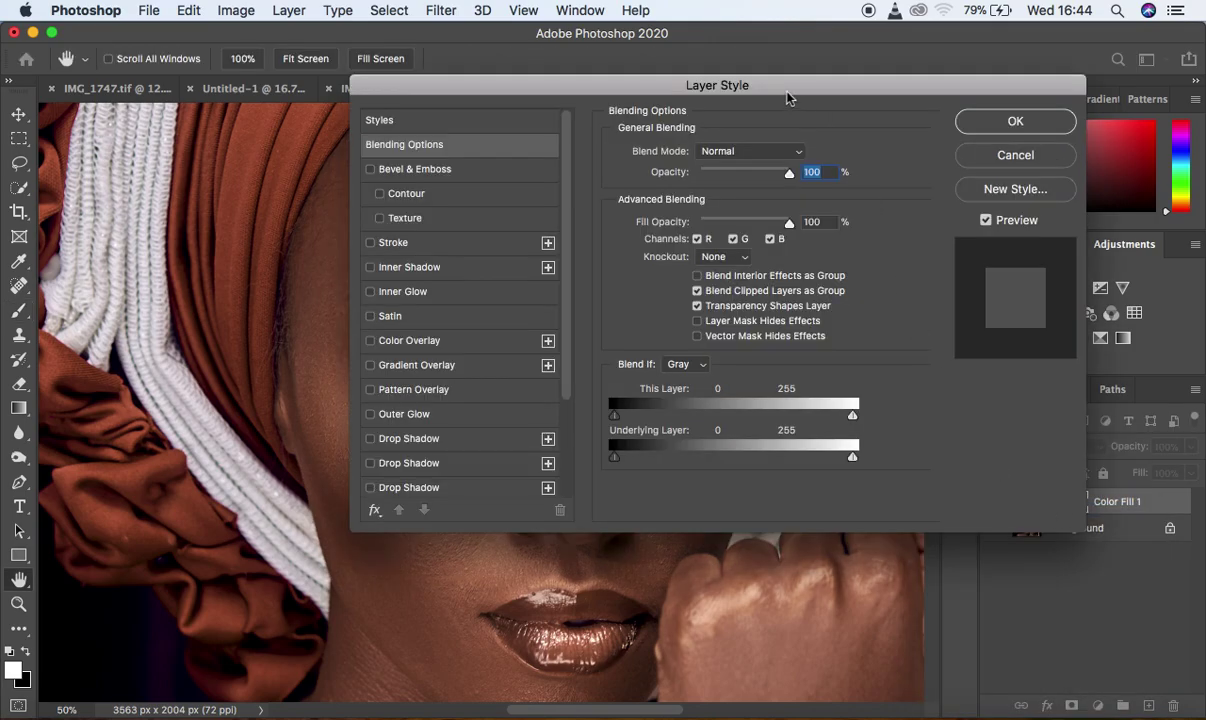
left_click_drag(778, 84, 1134, 105)
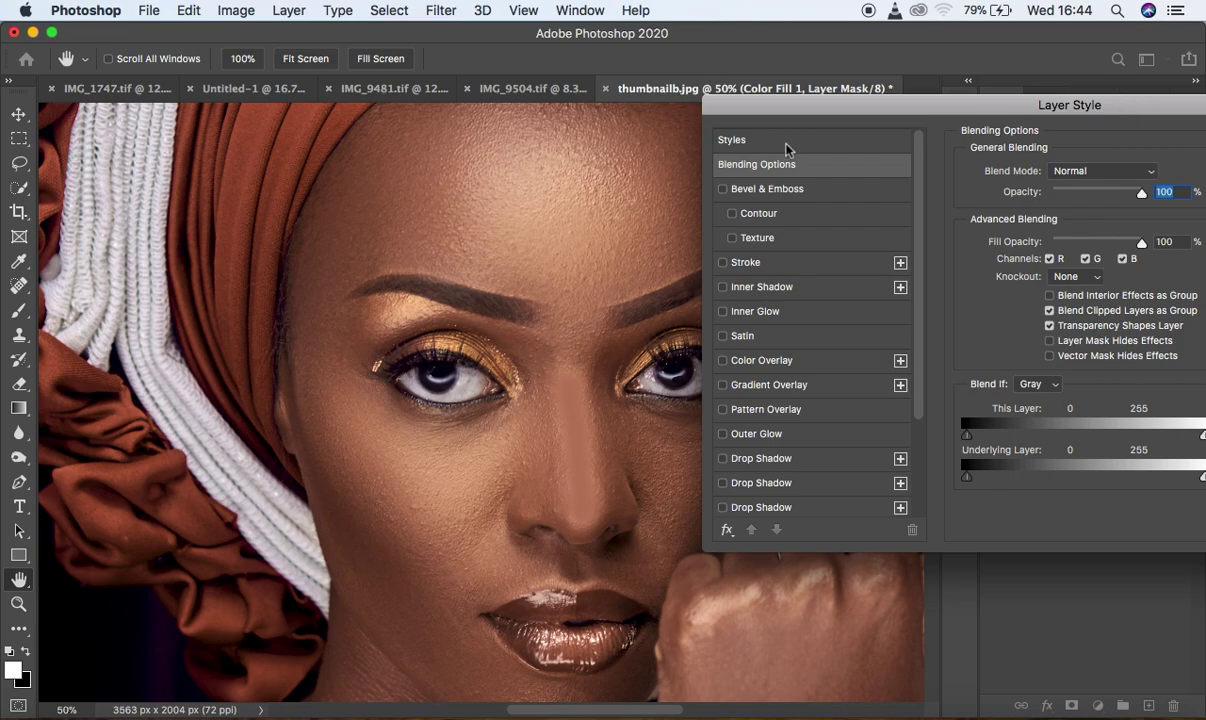
key("super+minus")
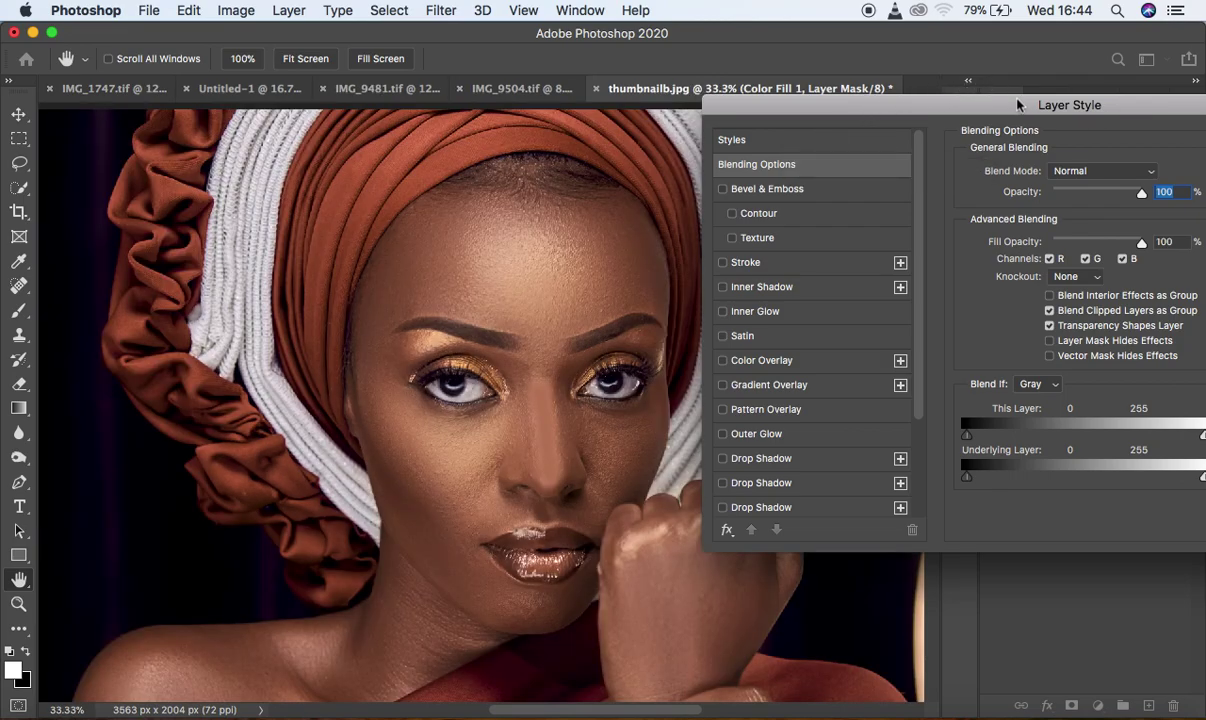
left_click_drag(1019, 107, 940, 89)
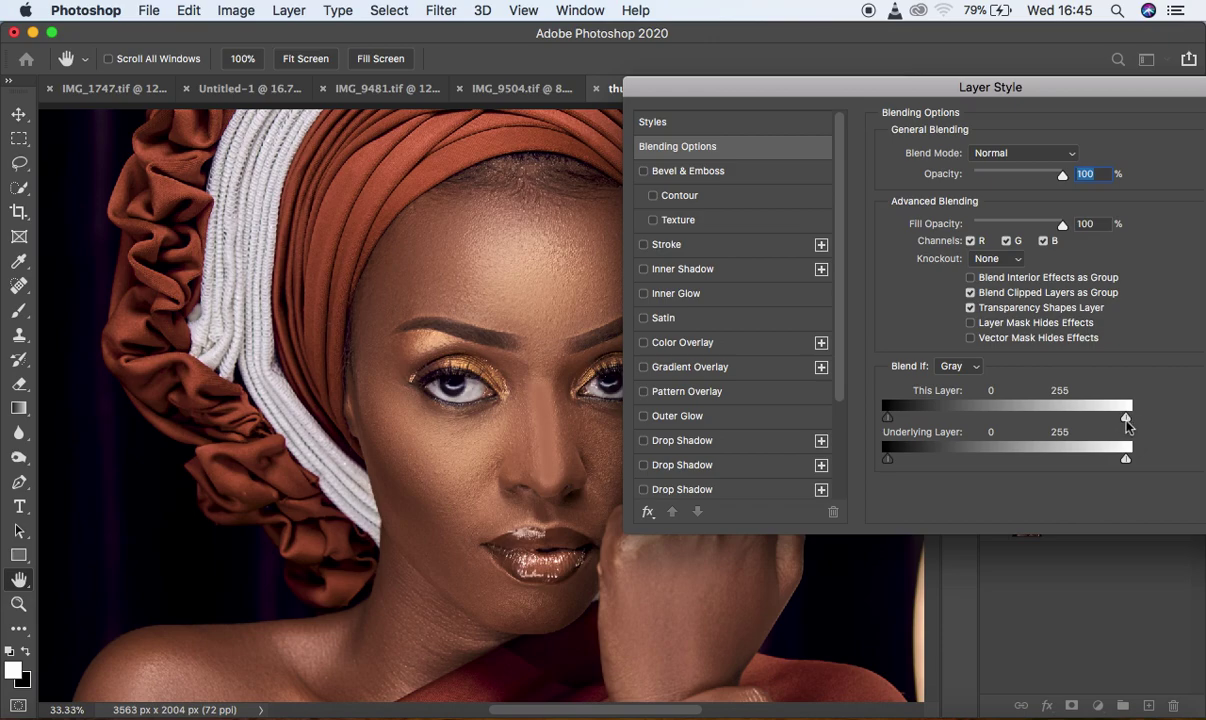
- Set Blend If to This Layer 68–255 and Underlying Layer 167–255, and apply
left_click_drag(1126, 422, 948, 418)
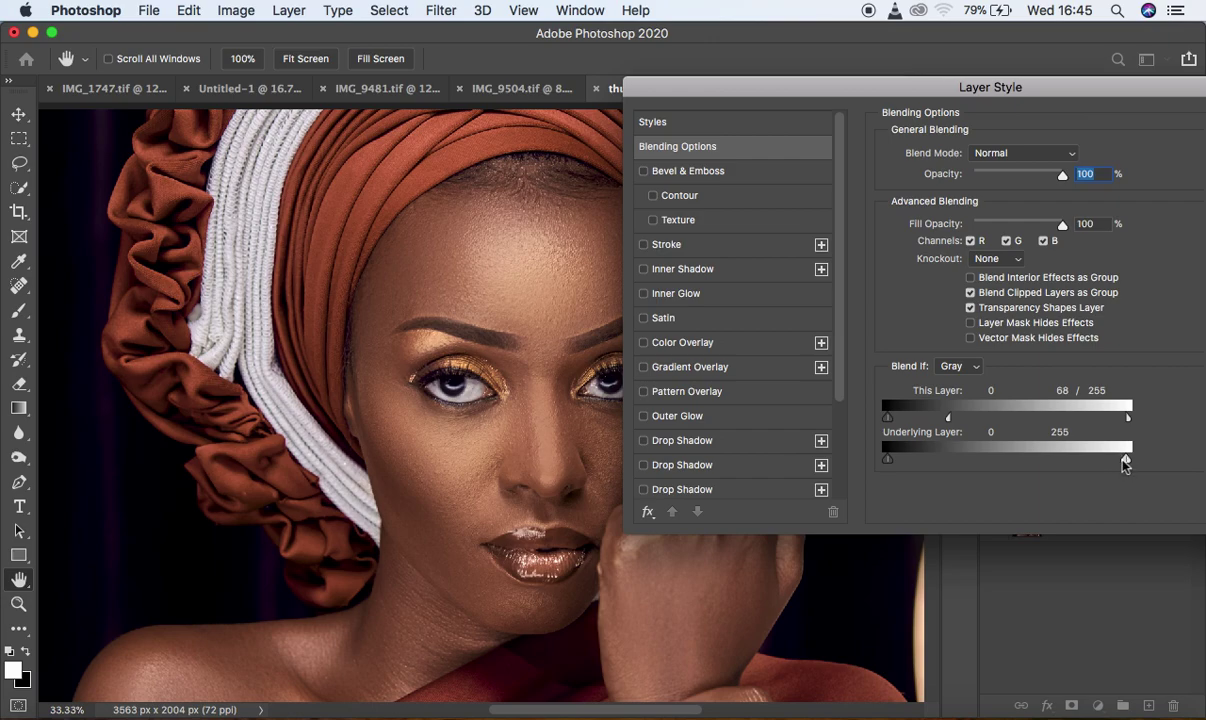
left_click_drag(1125, 460, 1045, 461)
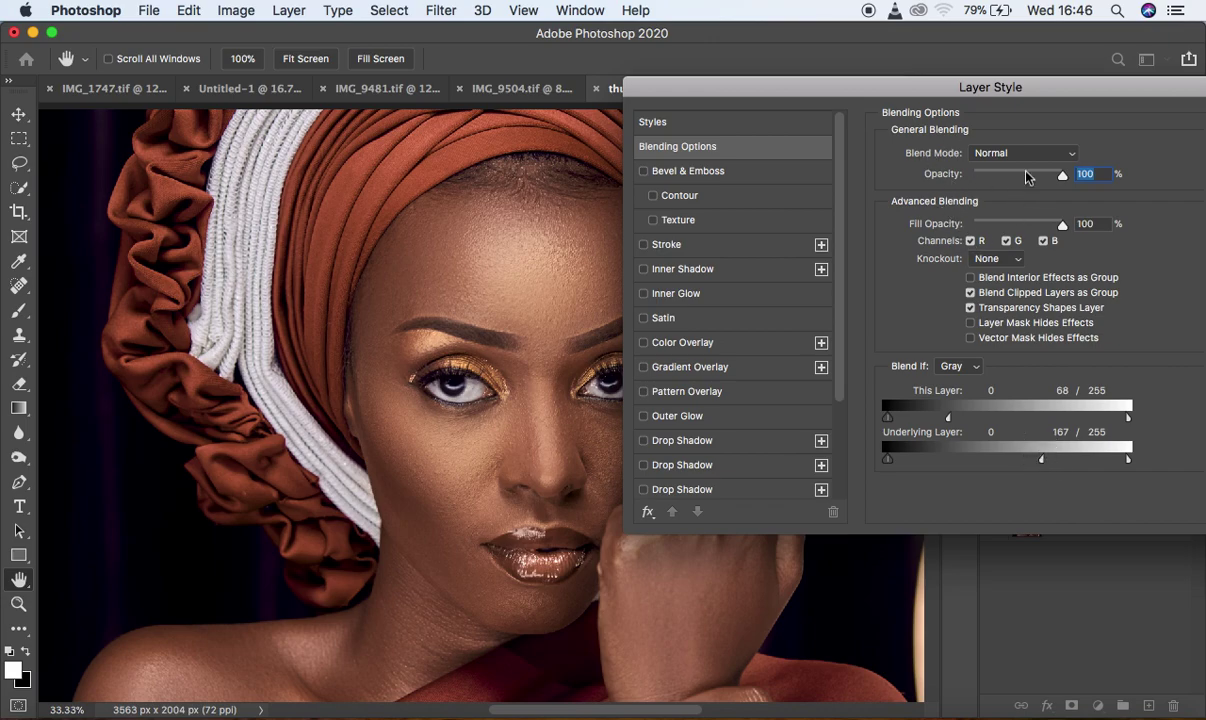
left_click_drag(1044, 86, 765, 90)
left_click(990, 130)
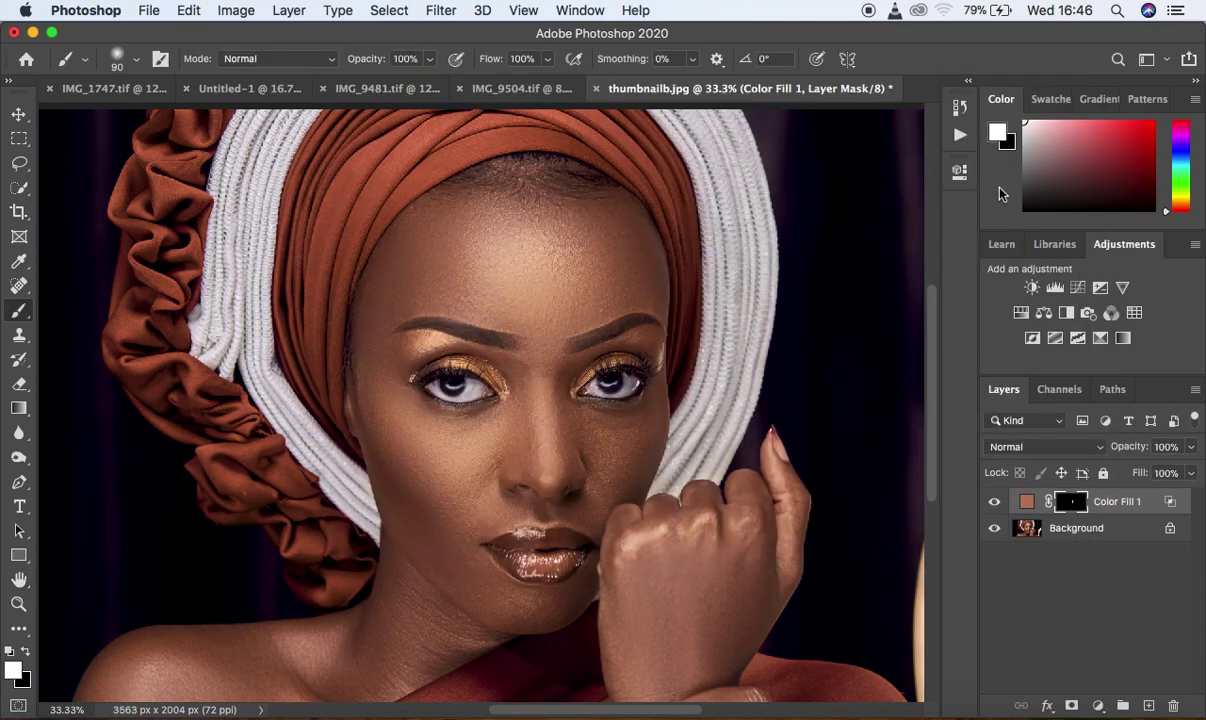
- Toggle Color Fill 1 on and off to compare the portrait before and after
left_click(993, 503)
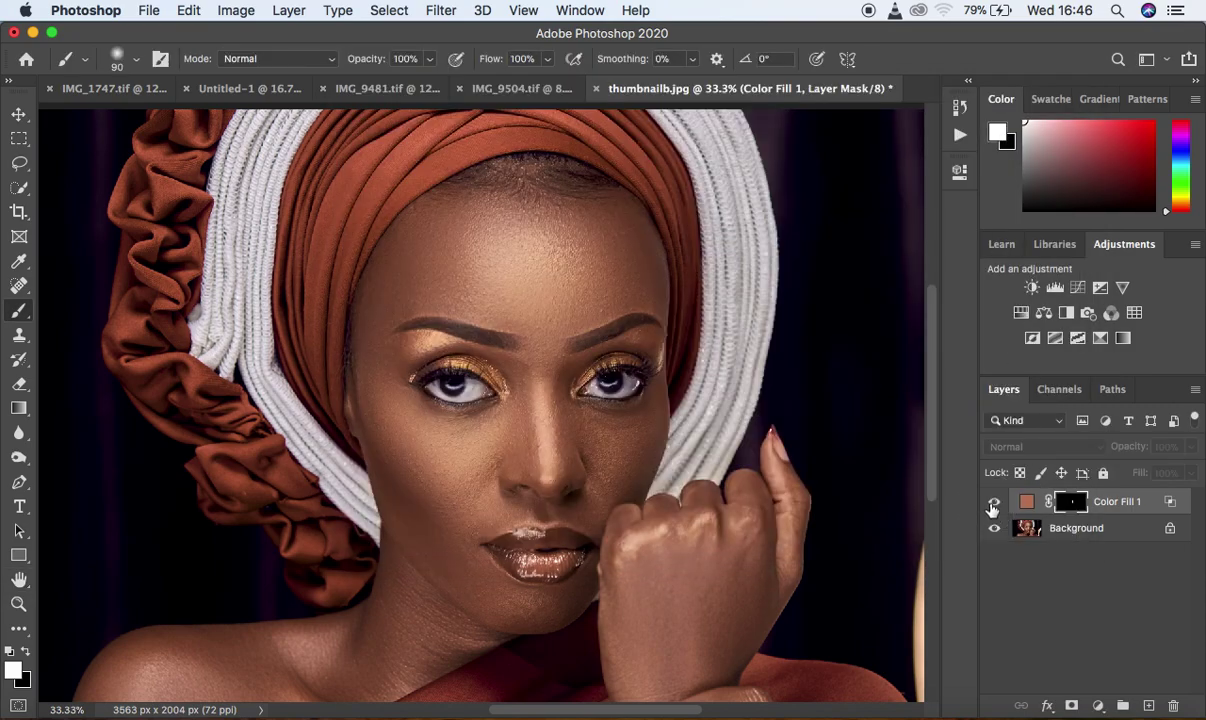
left_click(993, 503)
left_click(993, 503)
left_click(993, 503)
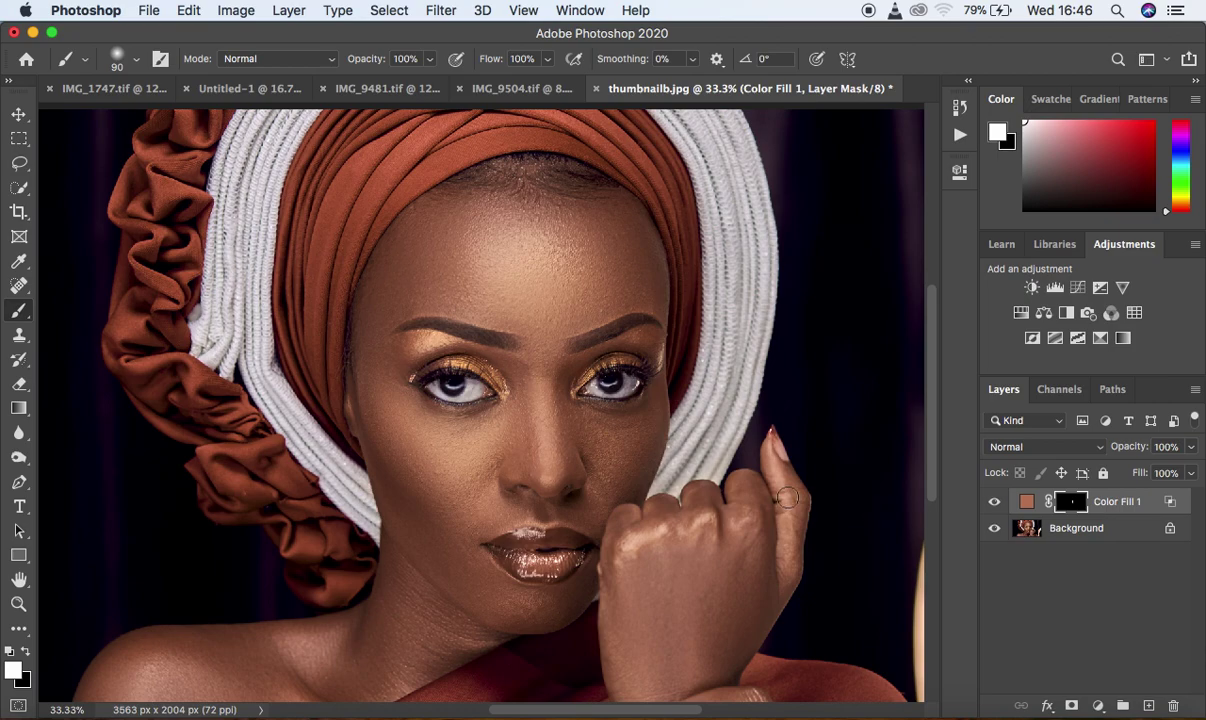
key("super+equal")
- Compare the skin up close, then lower Color Fill 1's opacity to 87%
left_click(993, 503)
left_click(993, 503)
left_click(993, 503)
left_click(994, 503)
left_click(994, 503)
left_click(994, 503)
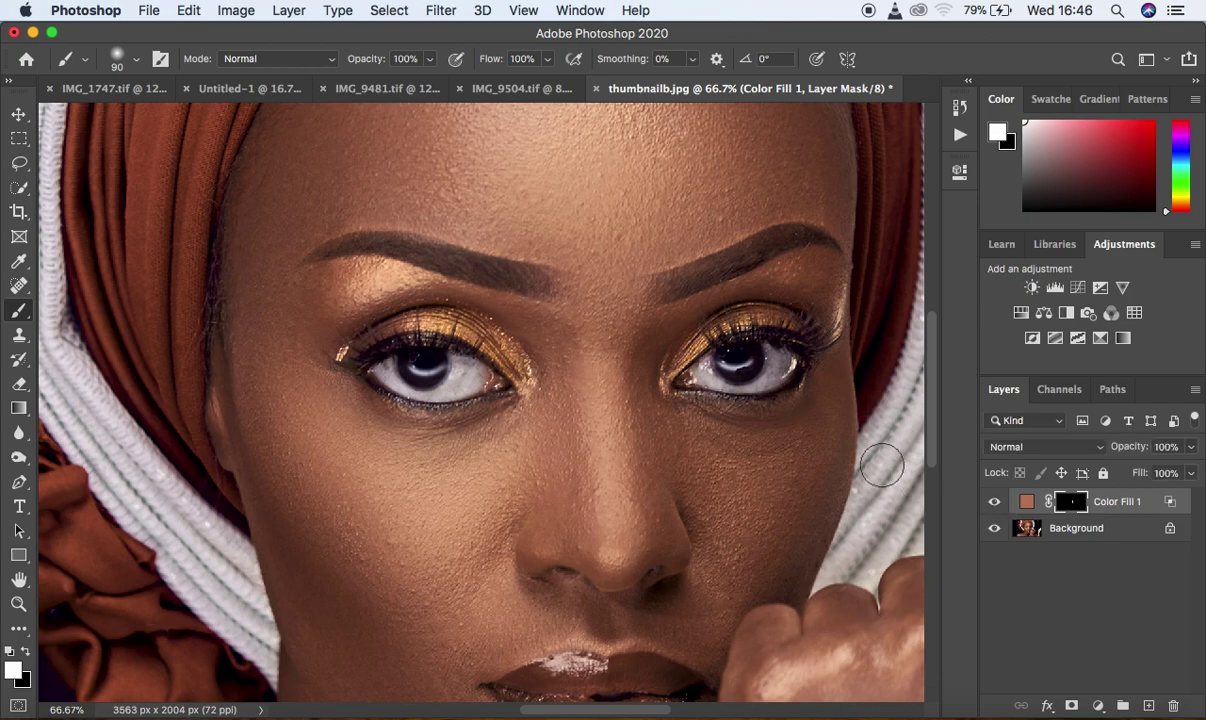
key("super+minus")
key("super+minus")
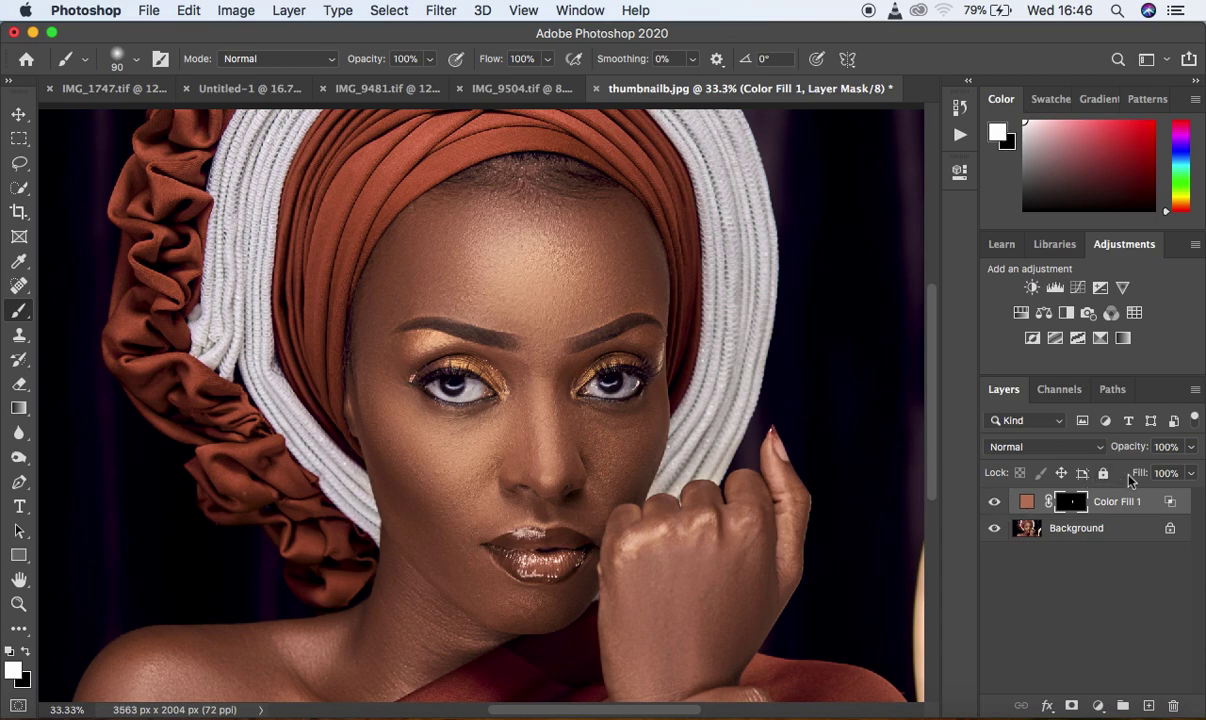
left_click_drag(1193, 456, 1180, 473)
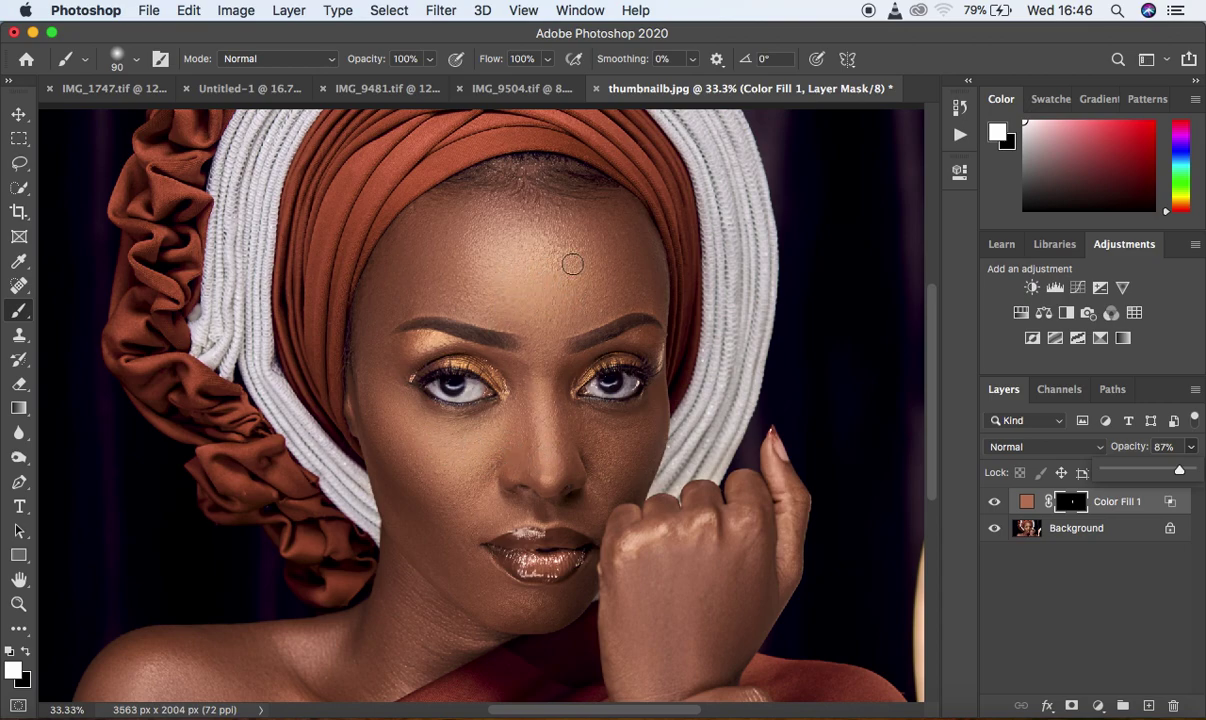
- Lower Color Fill 1's opacity to about 79%, then hide it to compare the original skin
left_click_drag(1178, 473, 1174, 479)
left_click_drag(1175, 479, 1176, 474)
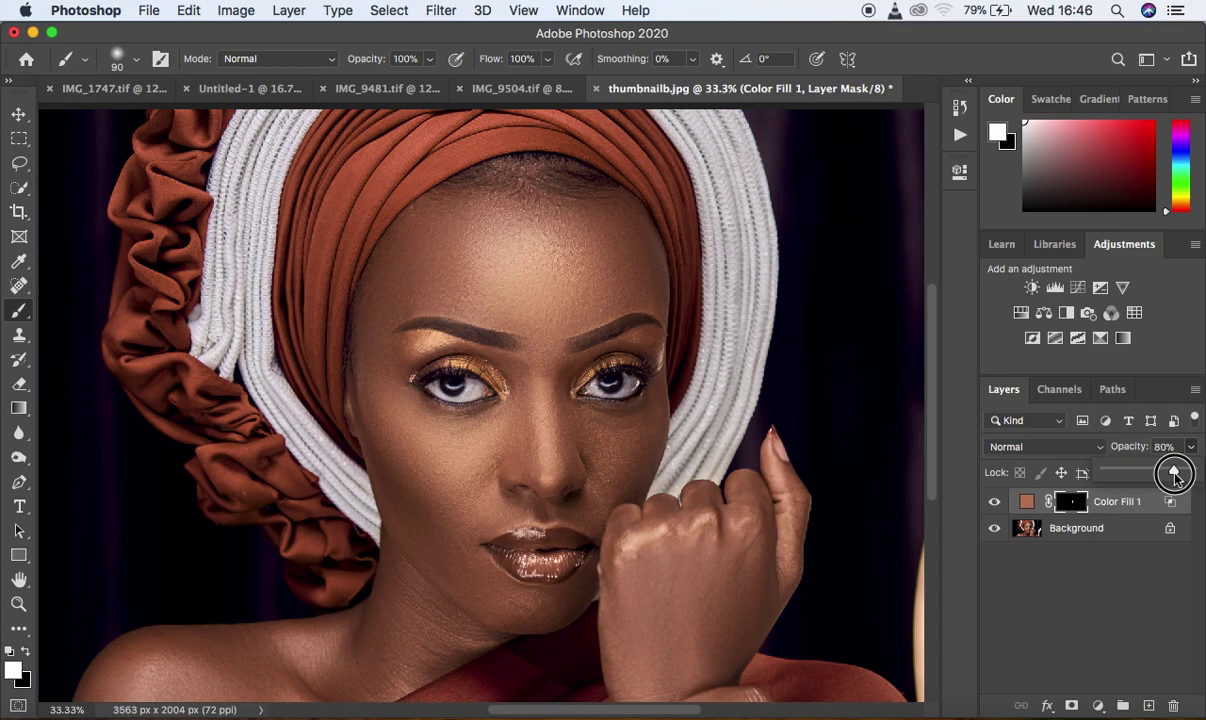
left_click(995, 503)
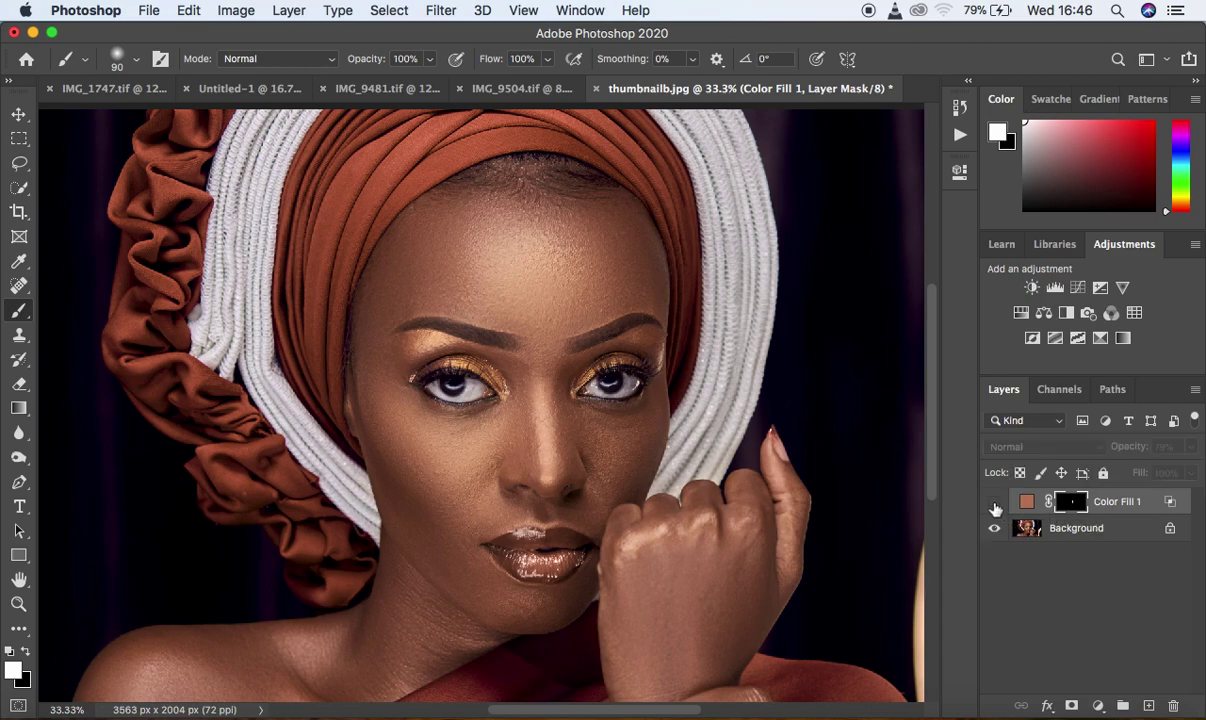